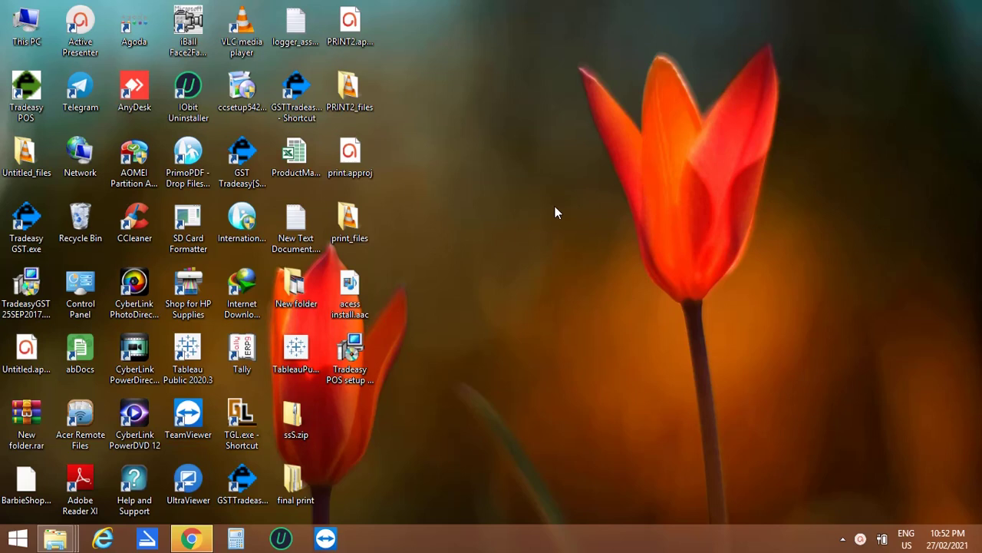
# - Launch Tradeasy POS from its desktop shortcut
pyautogui.doubleClick(31, 89)
# - Log in as admin to TRADEASY DEMO on COUNTER 1 to reach billing
pyautogui.click(31, 89)
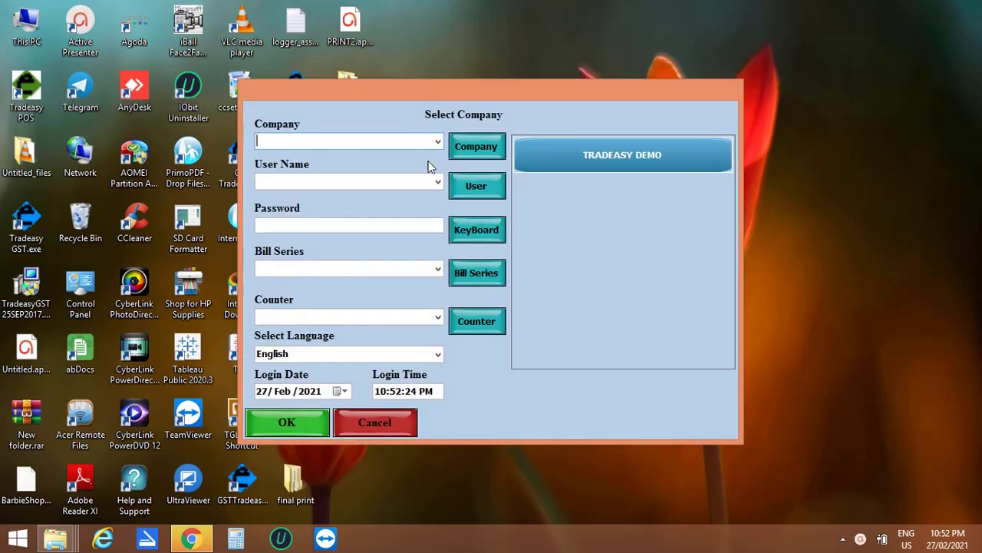
pyautogui.click(585, 154)
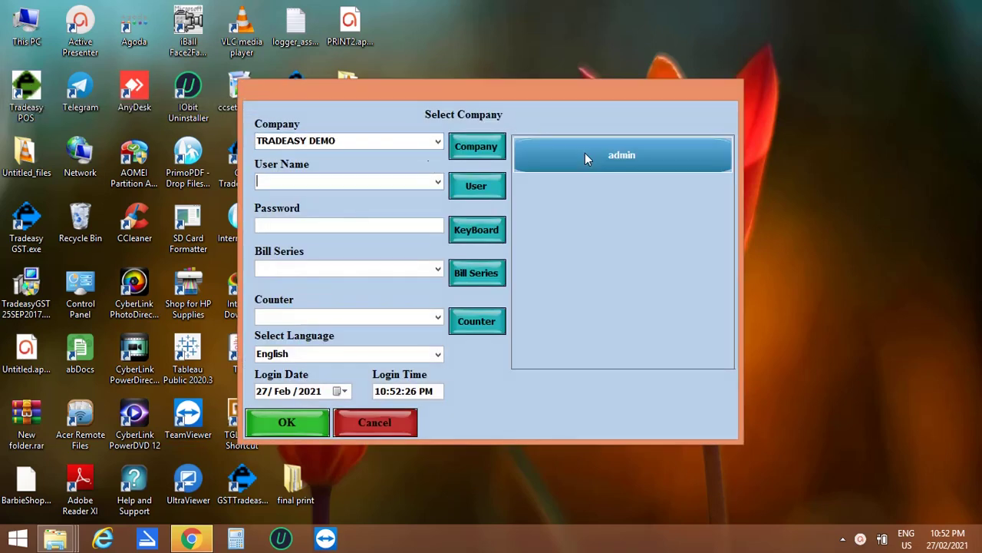
pyautogui.click(584, 157)
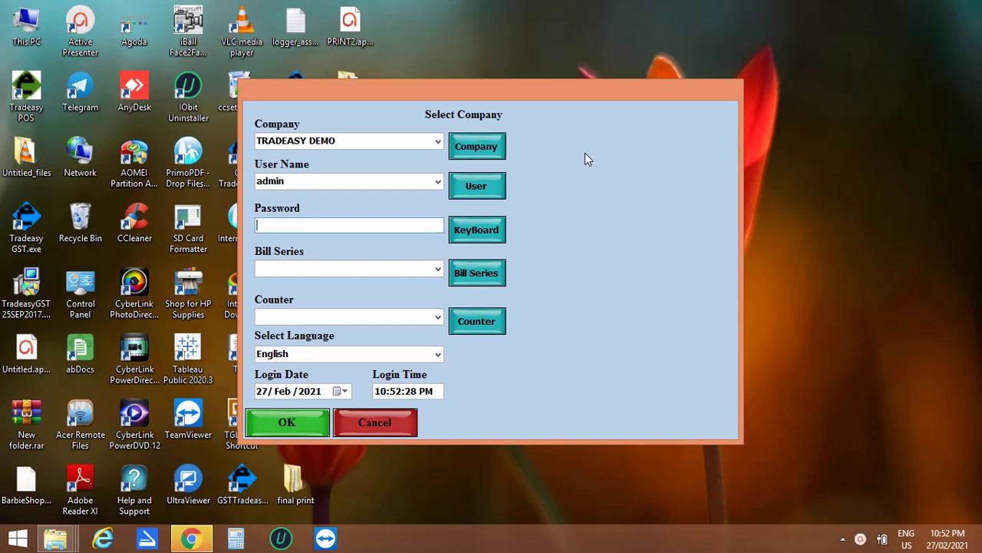
pyautogui.press('Return')
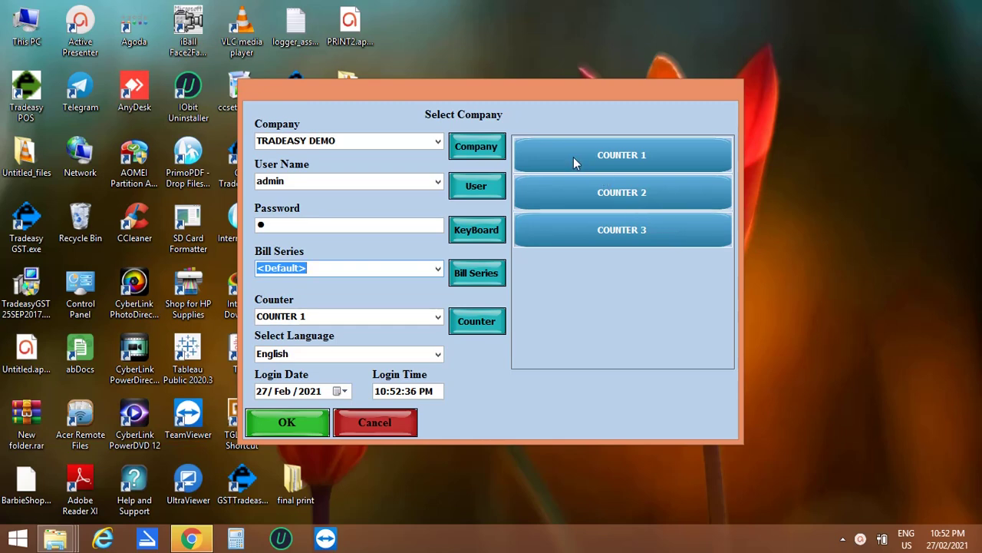
pyautogui.click(645, 154)
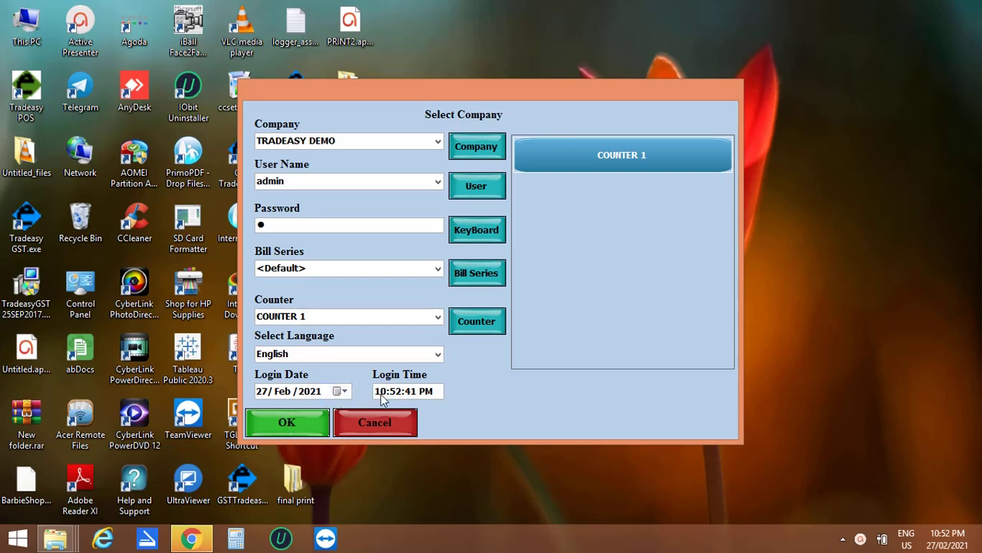
pyautogui.click(293, 420)
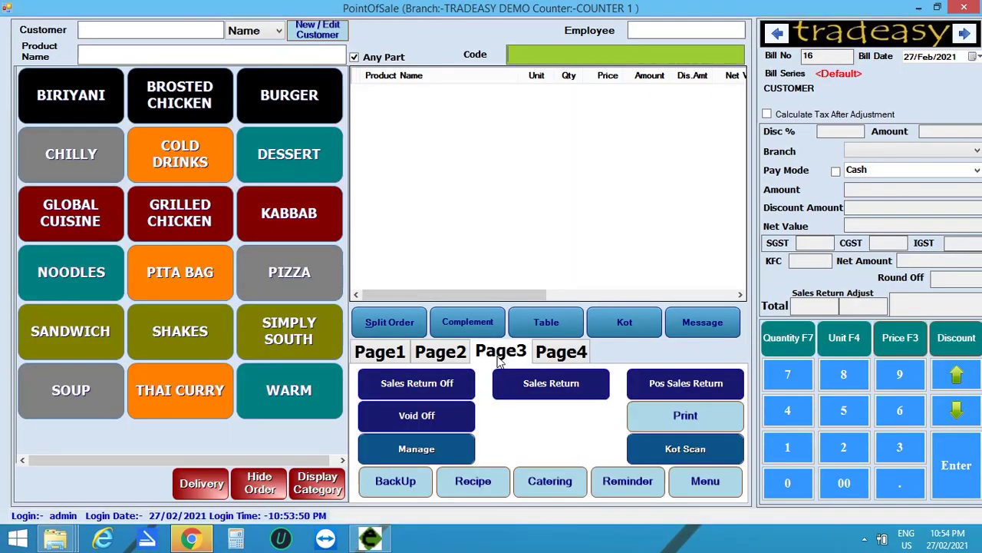
# - In Manage's Denomination setup, save cash denominations 10 and 20
pyautogui.click(427, 452)
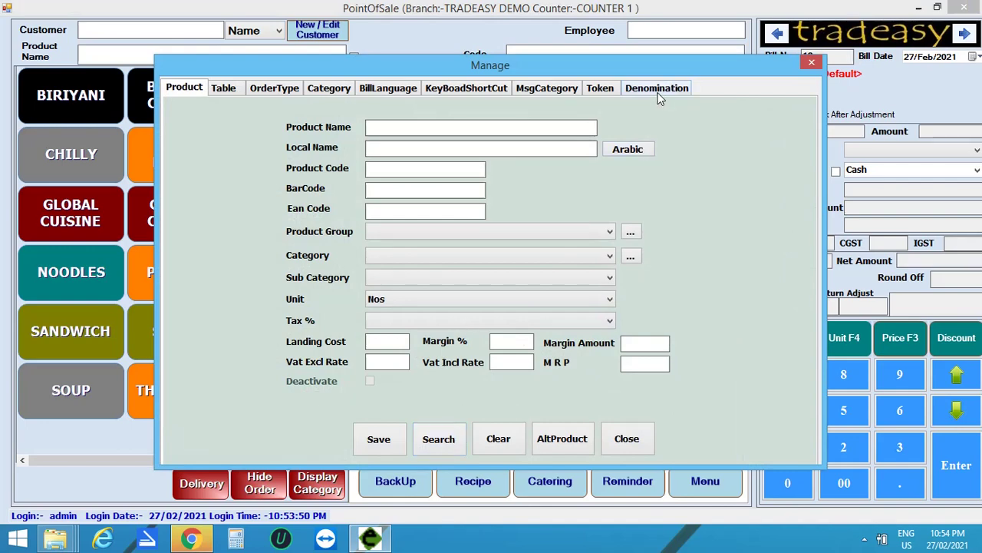
pyautogui.click(658, 88)
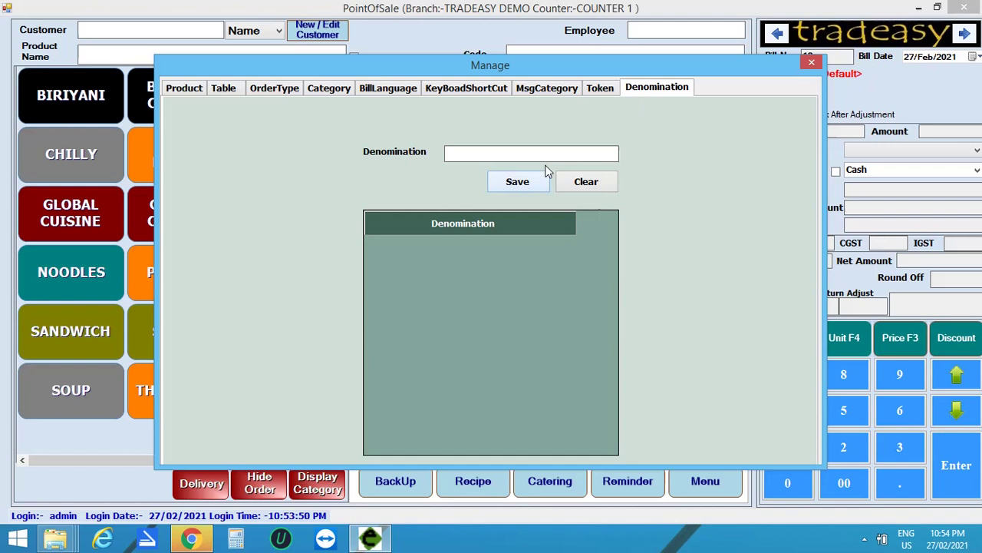
pyautogui.click(484, 154)
pyautogui.write('1')
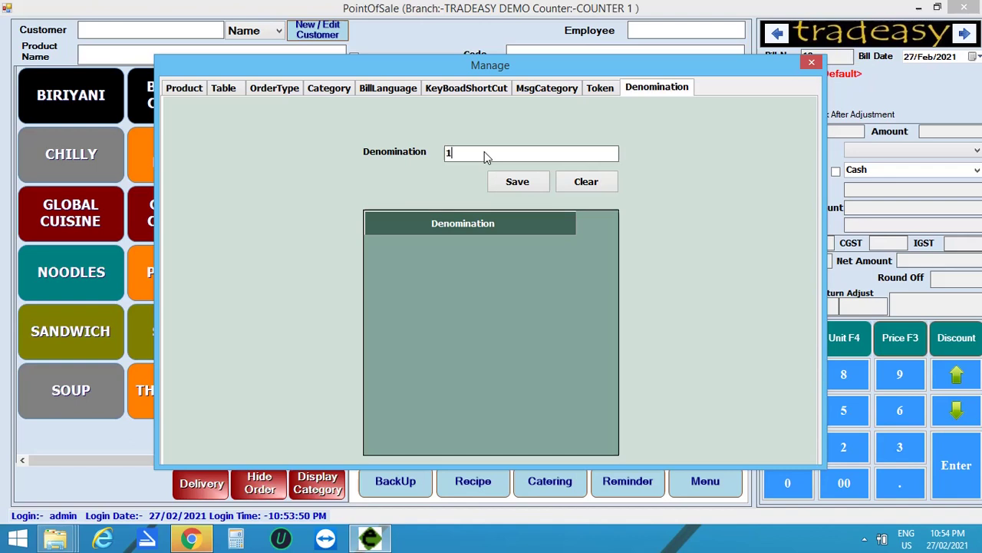
pyautogui.write('0')
pyautogui.press('Return')
pyautogui.press('Return')
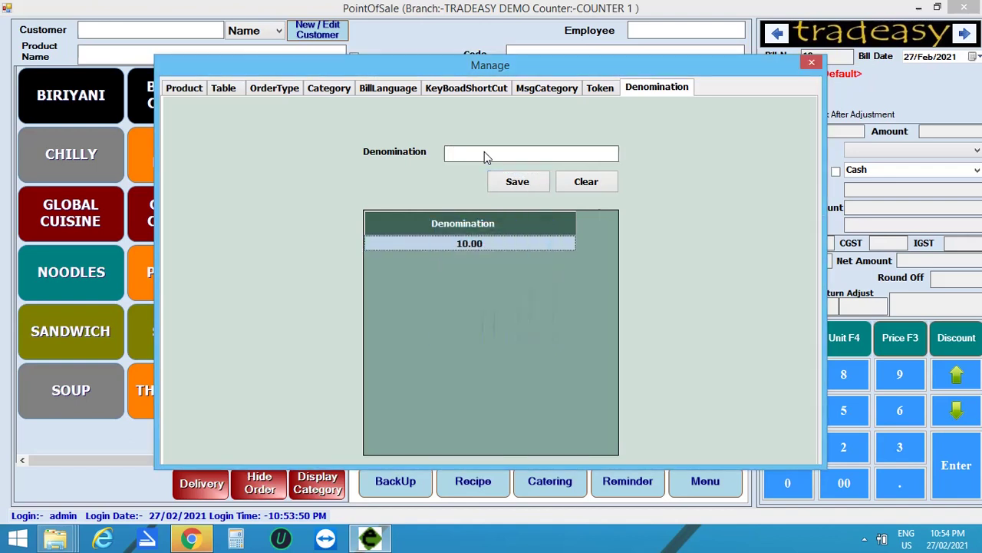
pyautogui.write('20')
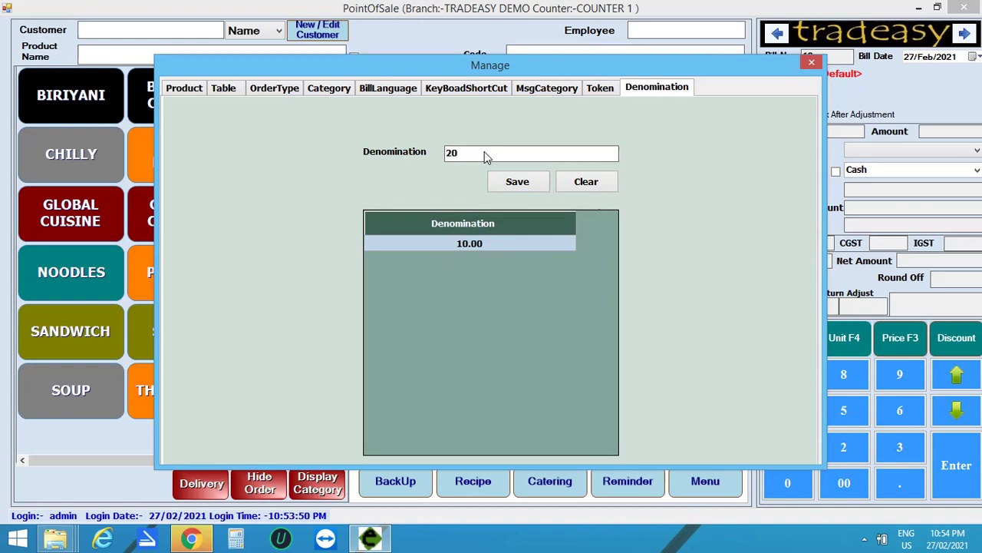
pyautogui.press('Return')
# - Save denominations 100, 500 and 2000, then close the Manage window
pyautogui.press('Return')
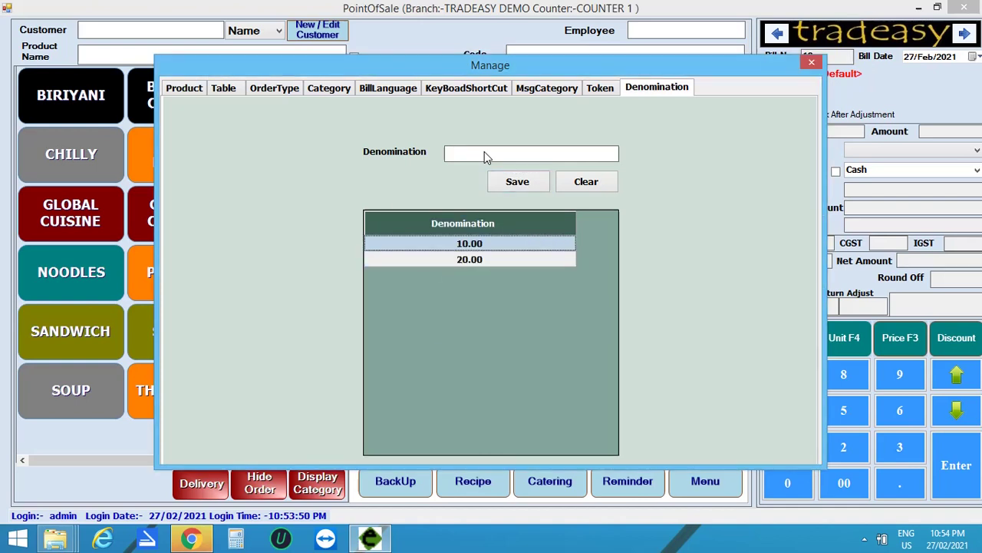
pyautogui.write('100')
pyautogui.press('Return')
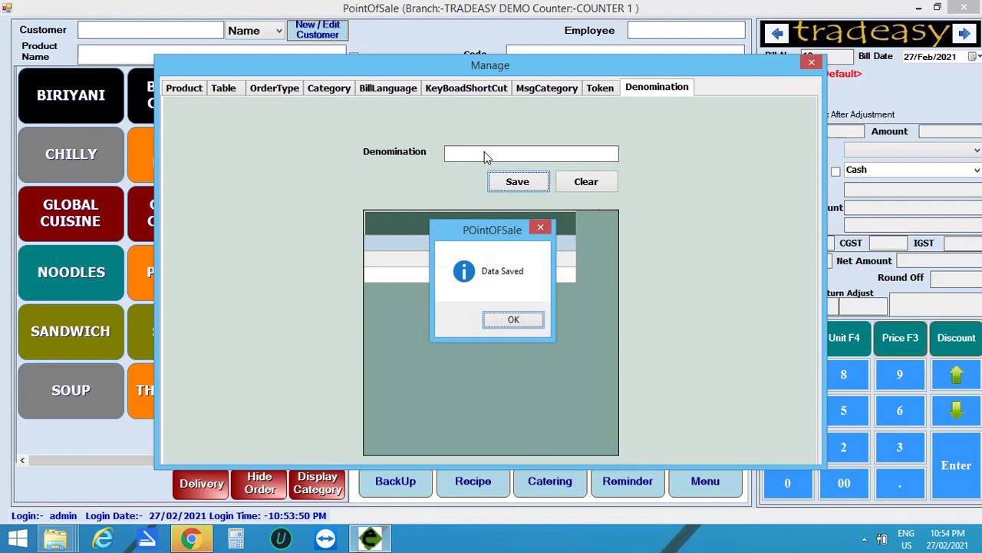
pyautogui.press('Return')
pyautogui.write('500')
pyautogui.press('Return')
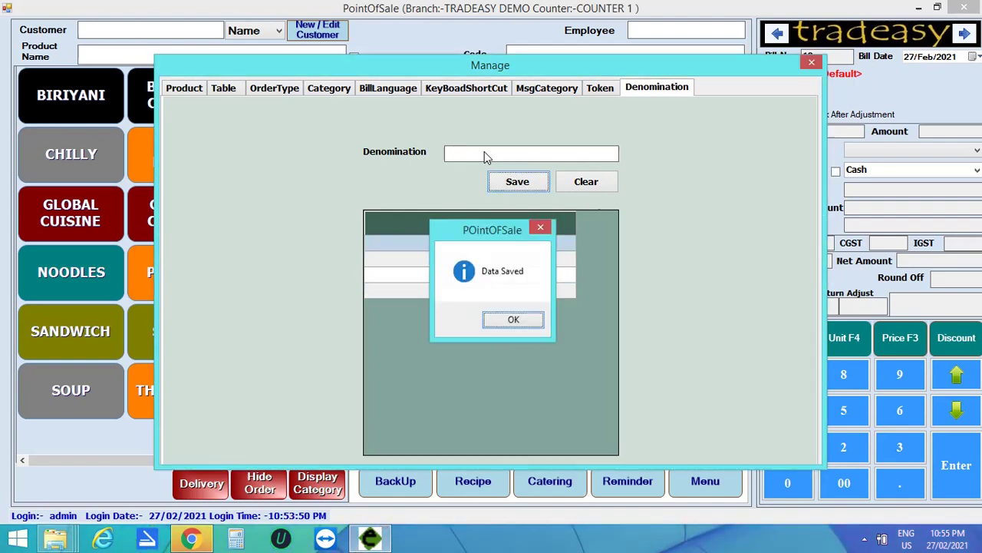
pyautogui.press('Return')
pyautogui.write('2000')
pyautogui.press('Return')
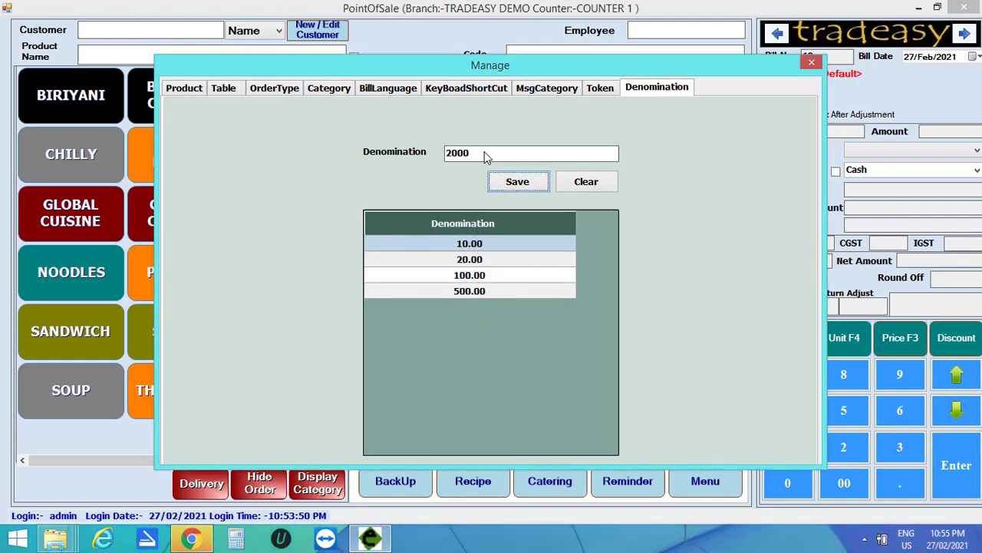
pyautogui.press('Return')
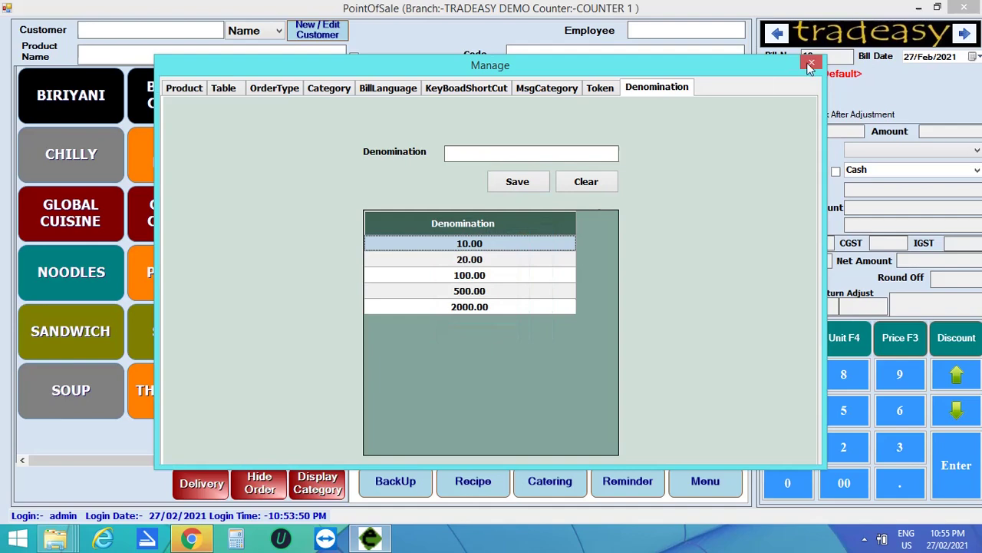
pyautogui.click(811, 62)
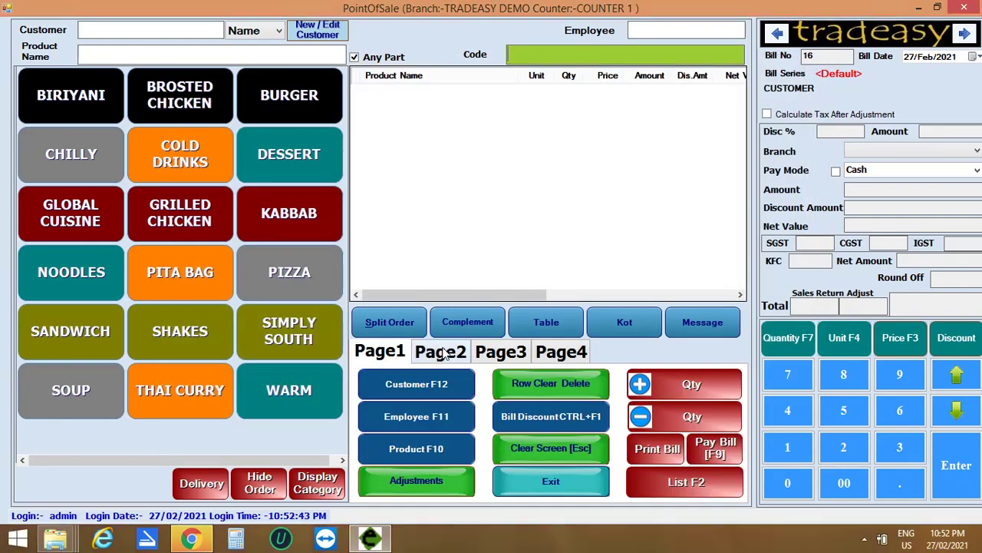
# - Enable DayEndProcess in the Inventory settings and apply it
pyautogui.click(442, 351)
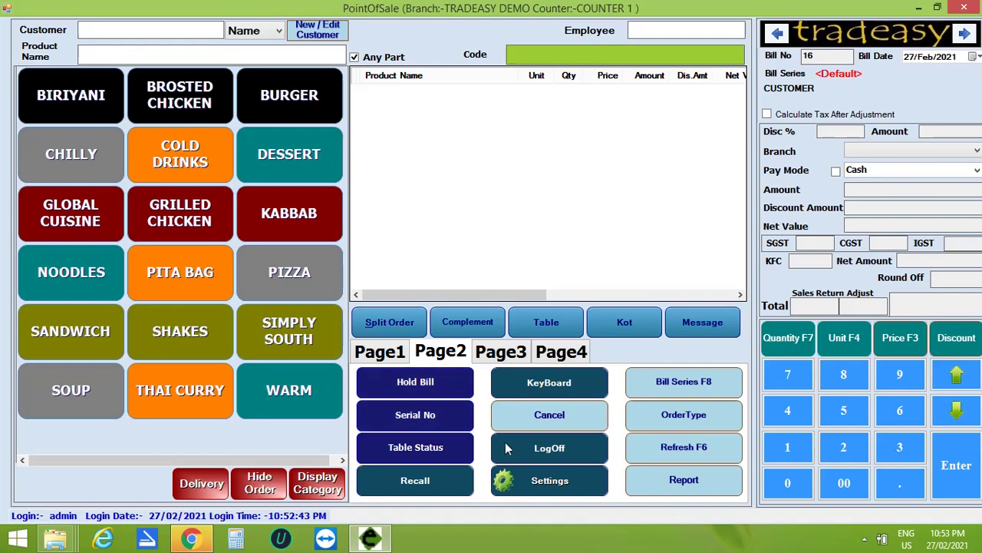
pyautogui.click(565, 481)
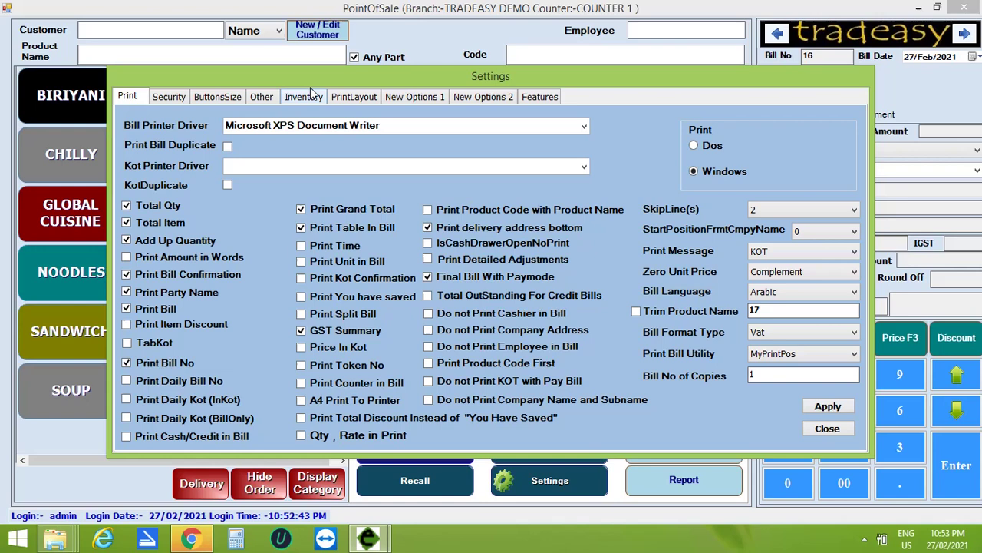
pyautogui.click(308, 98)
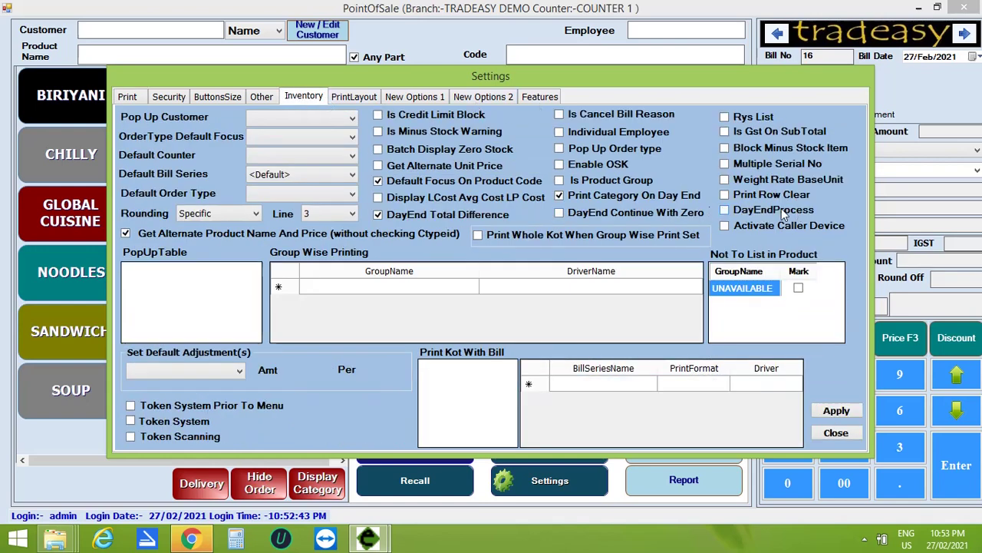
pyautogui.click(725, 210)
pyautogui.click(842, 413)
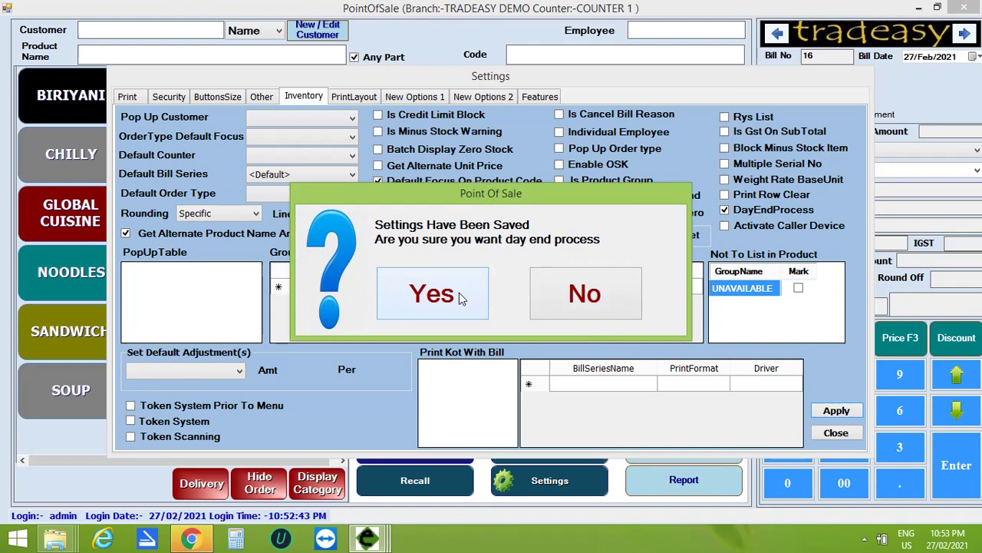
pyautogui.click(460, 298)
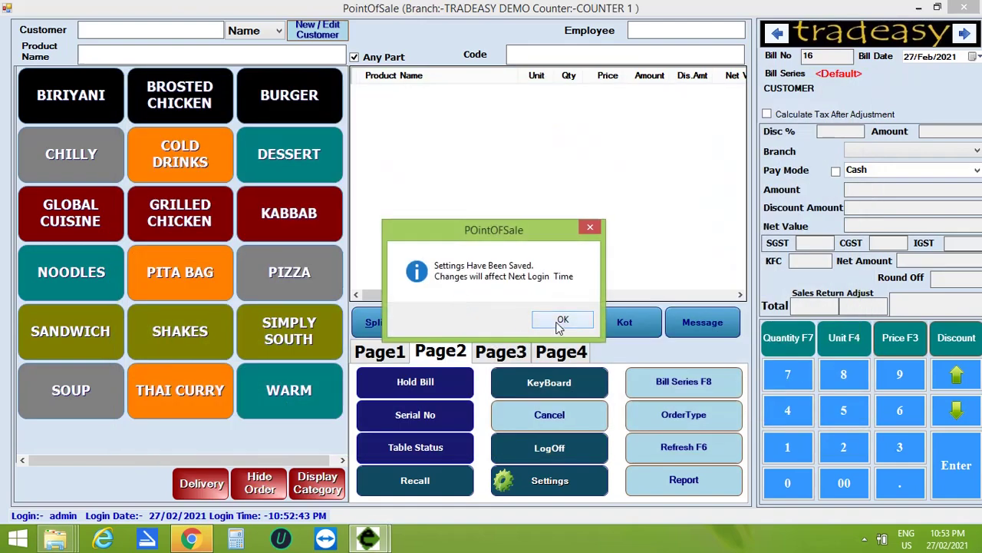
# - Log back into TRADEASY DEMO as admin on COUNTER 1
pyautogui.click(556, 321)
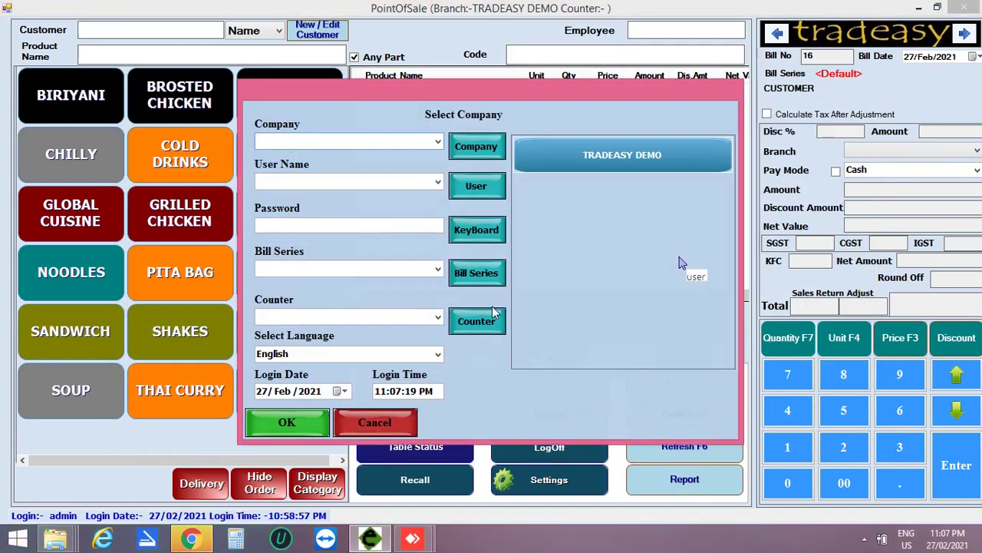
pyautogui.click(575, 157)
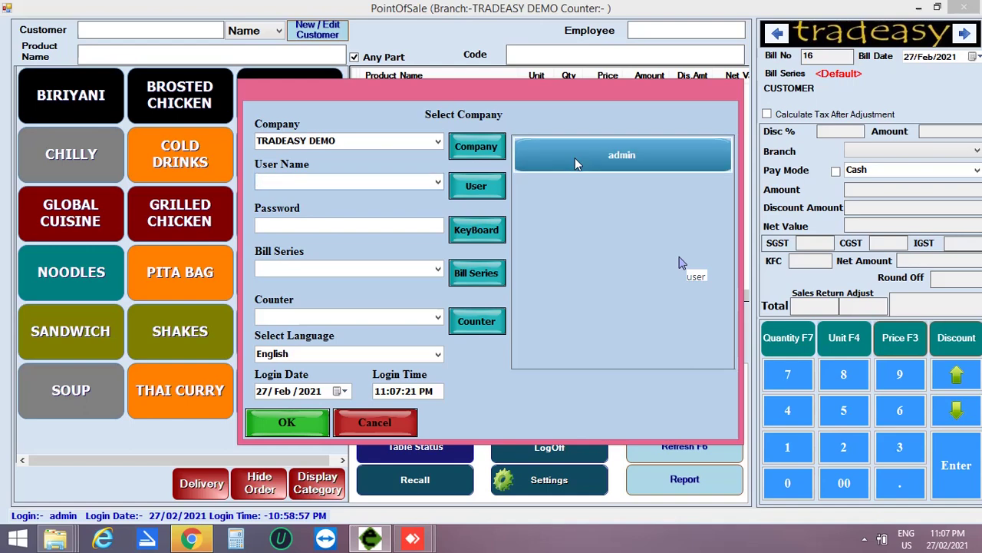
pyautogui.click(576, 161)
pyautogui.write('1')
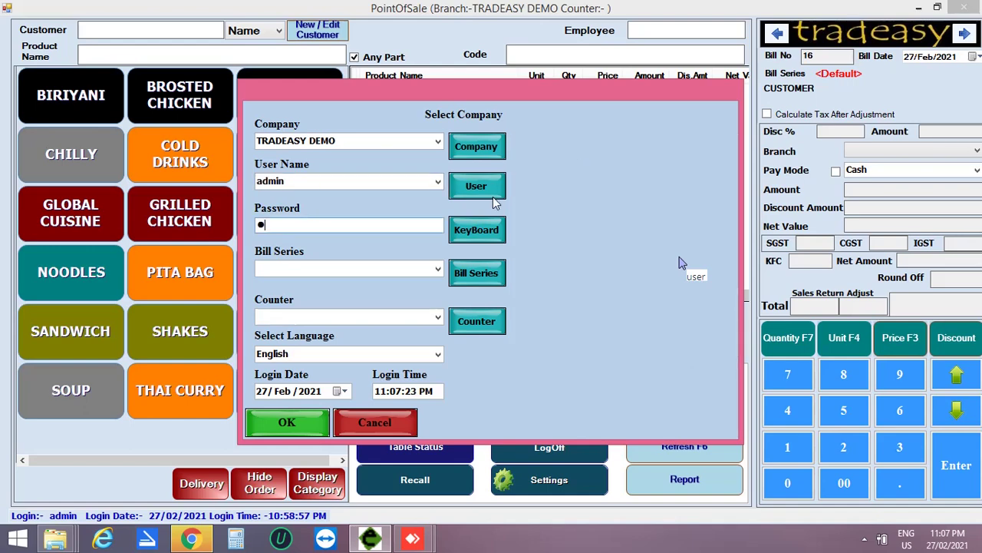
pyautogui.press('Return')
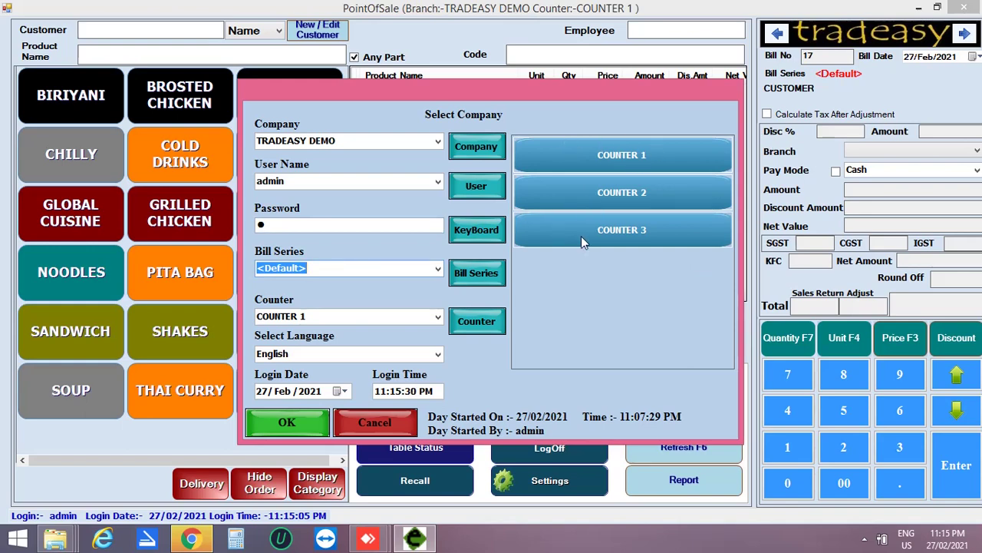
pyautogui.click(591, 159)
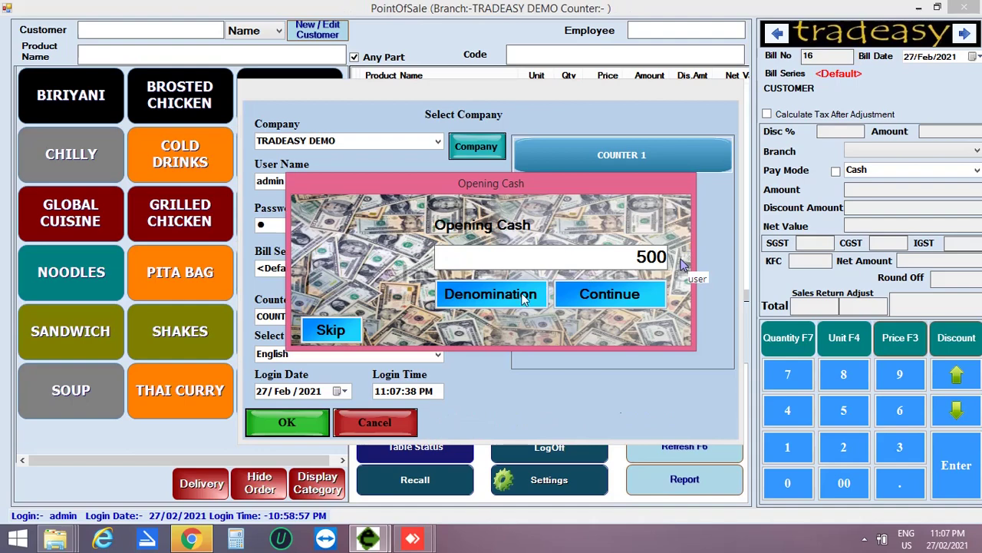
# - Record 500 opening cash as four 100s and ten 10s, then finish login
pyautogui.click(494, 299)
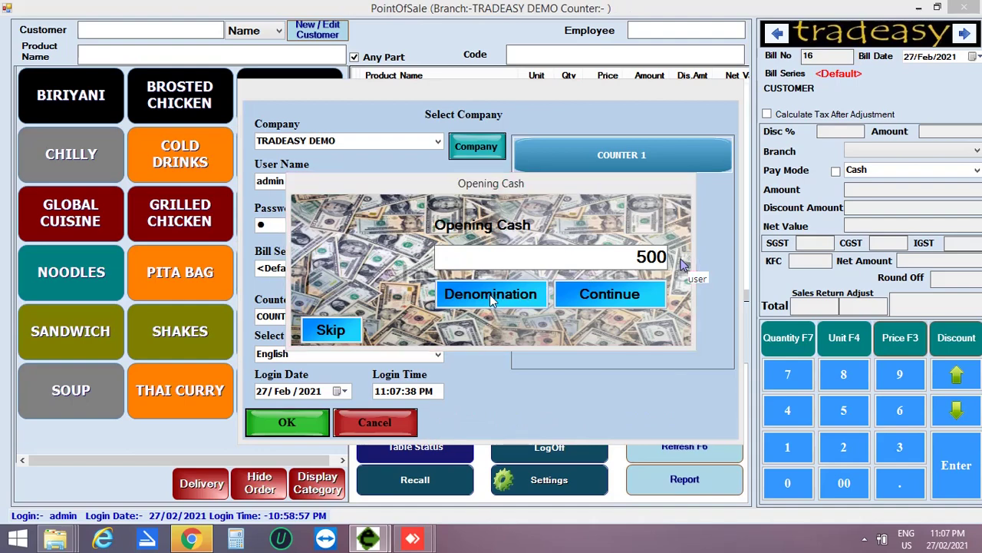
pyautogui.press('Down')
pyautogui.press('Down')
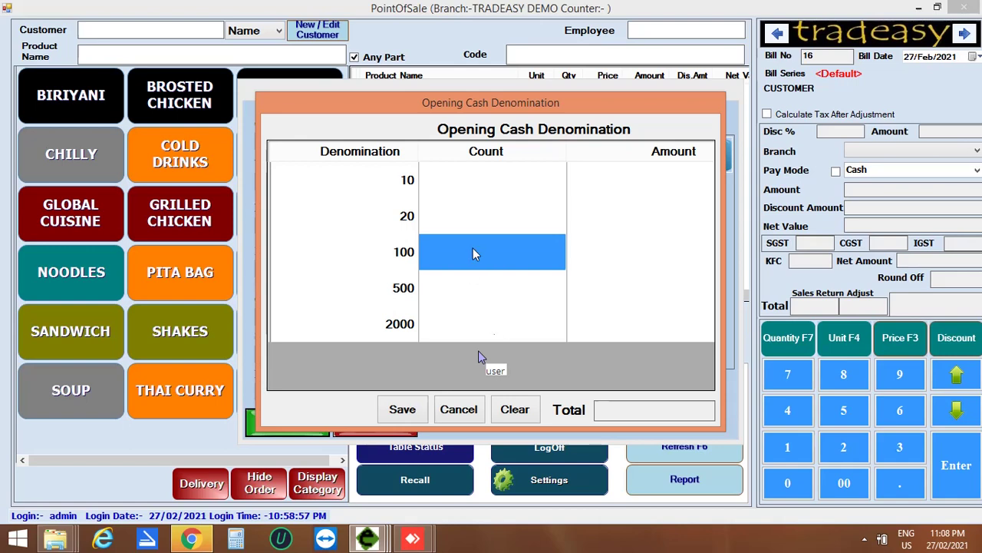
pyautogui.write('4')
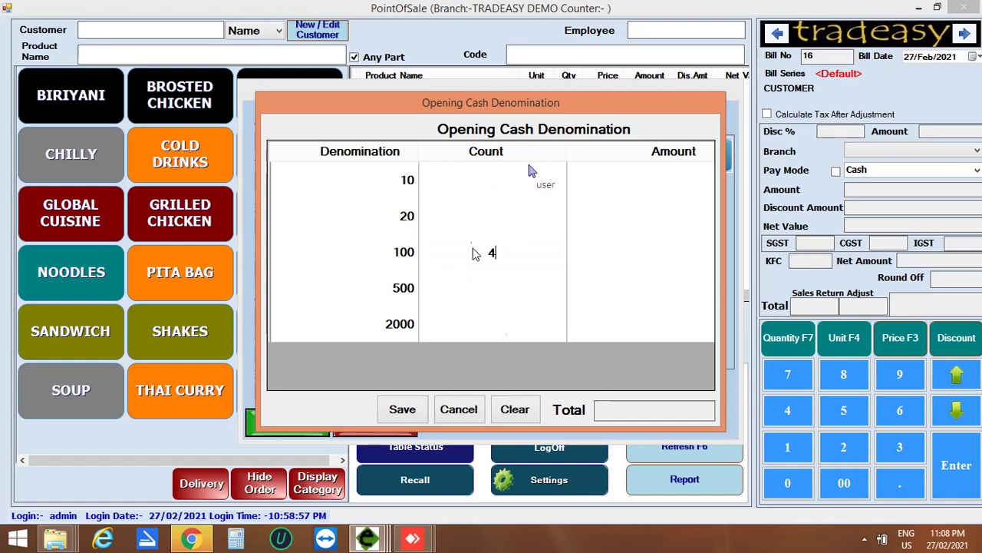
pyautogui.press('Return')
pyautogui.click(429, 192)
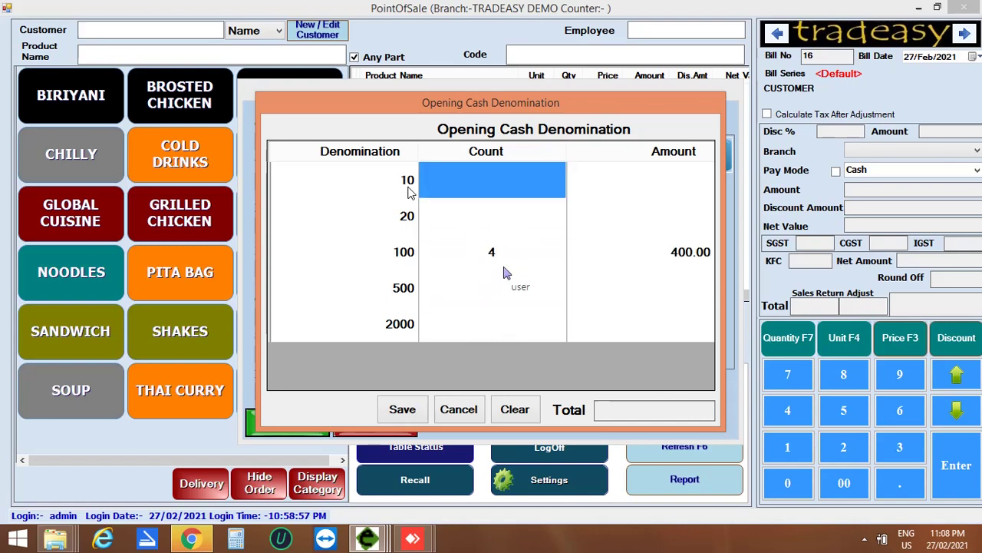
pyautogui.write('10')
pyautogui.press('Return')
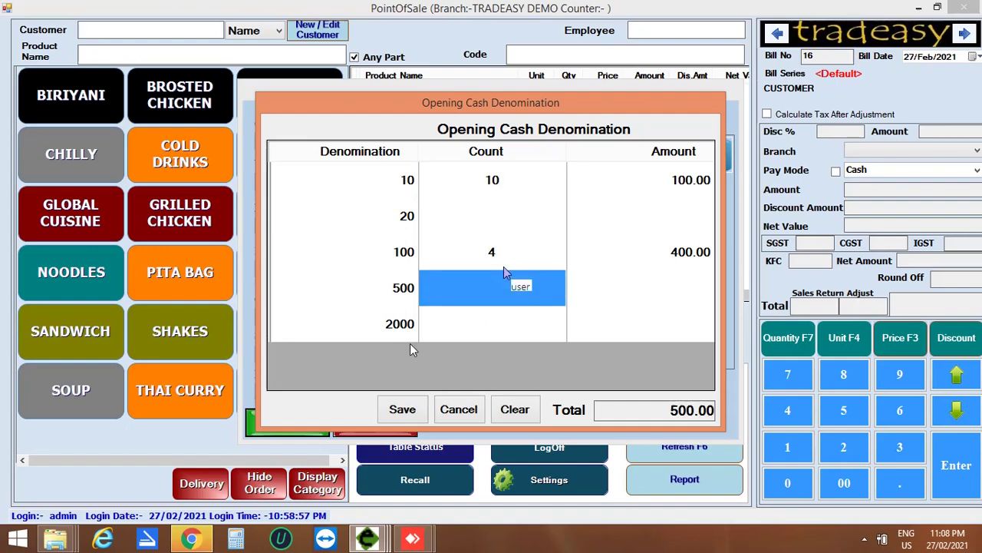
pyautogui.click(401, 406)
pyautogui.click(610, 294)
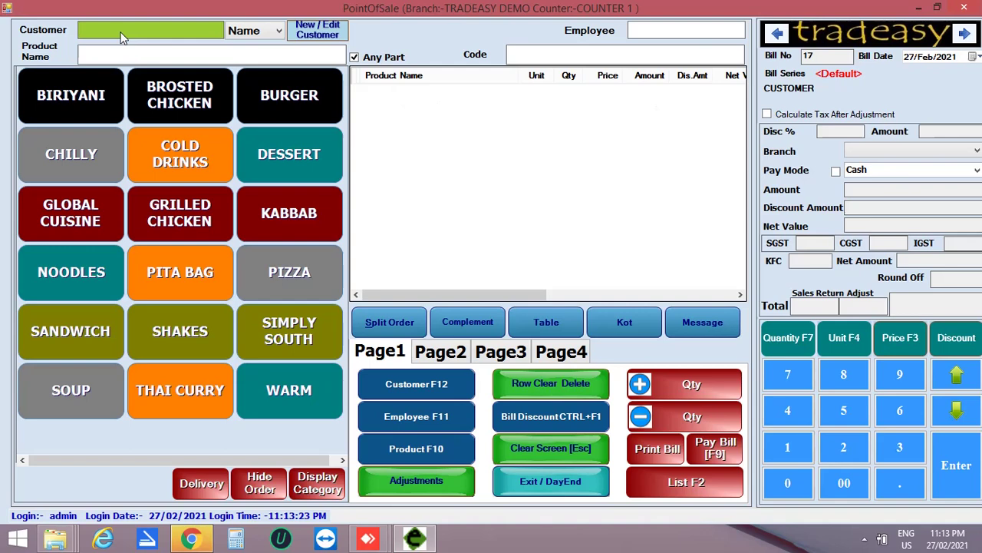
# - Bill XYZ for Fish and Chips, Veg and Hyderabad Biriyani; pay 1100.00 cash and print
pyautogui.write('X')
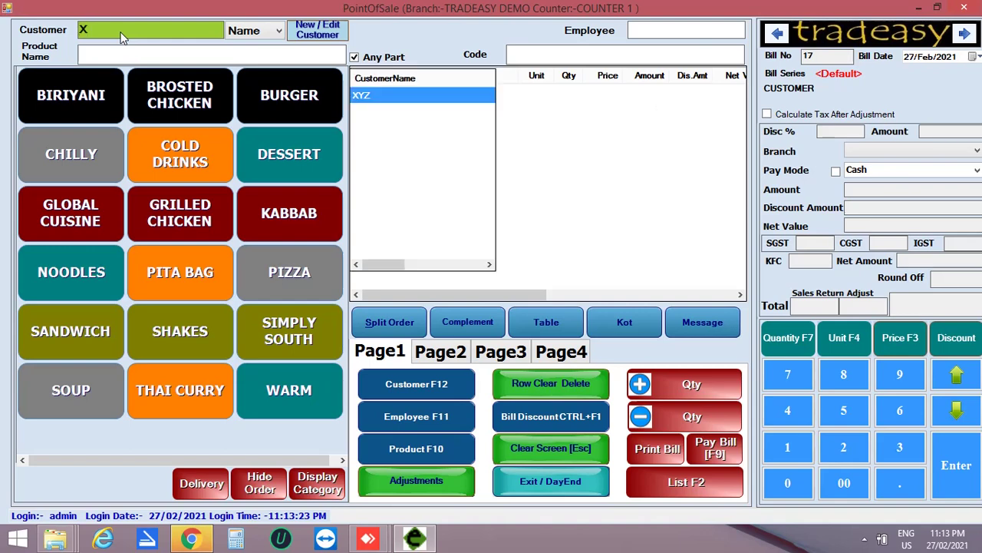
pyautogui.press('Return')
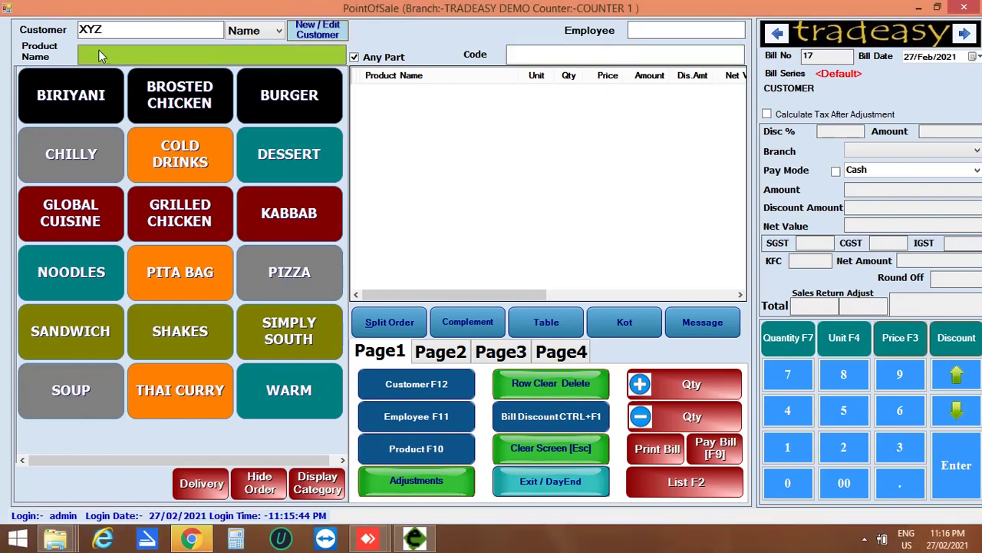
pyautogui.click(100, 55)
pyautogui.click(458, 247)
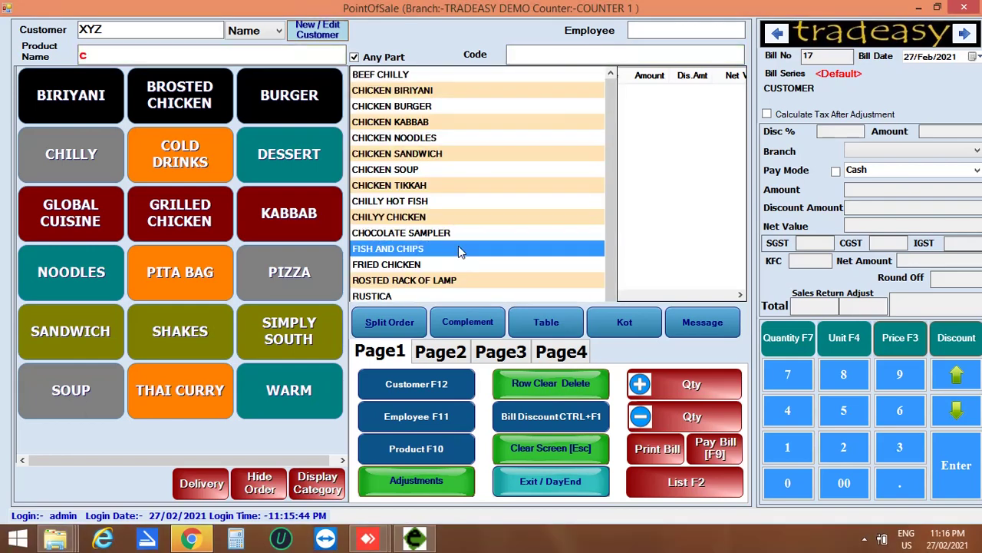
pyautogui.click(88, 98)
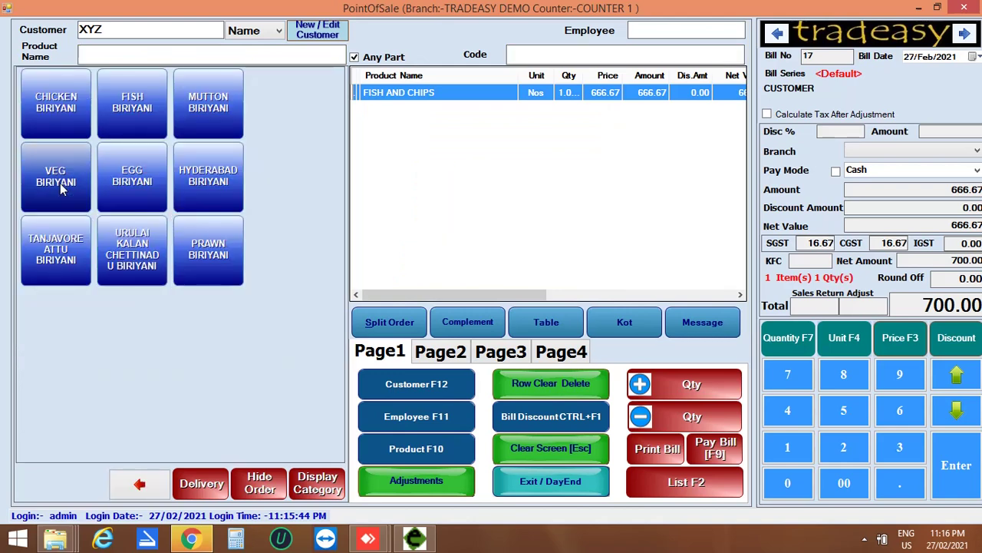
pyautogui.click(60, 182)
pyautogui.click(217, 163)
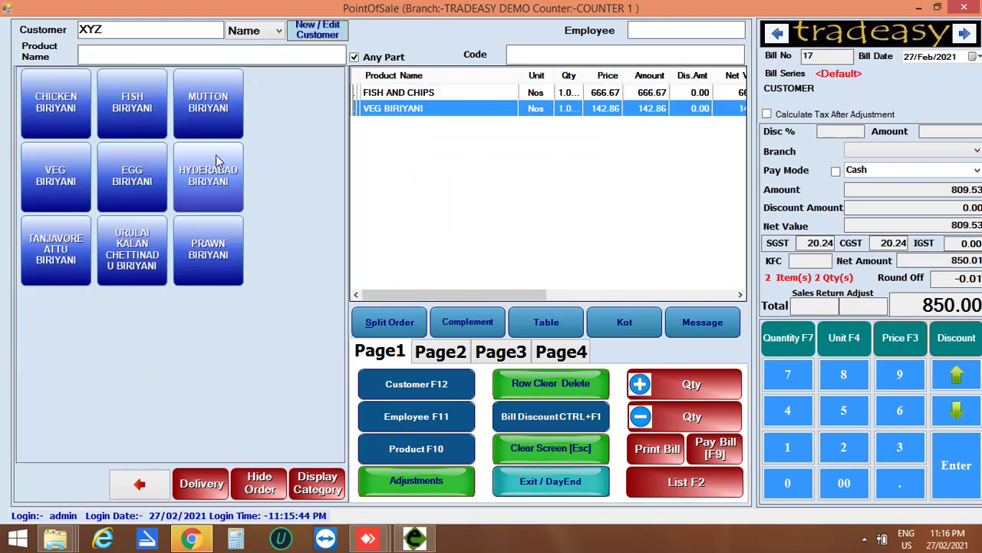
pyautogui.click(717, 449)
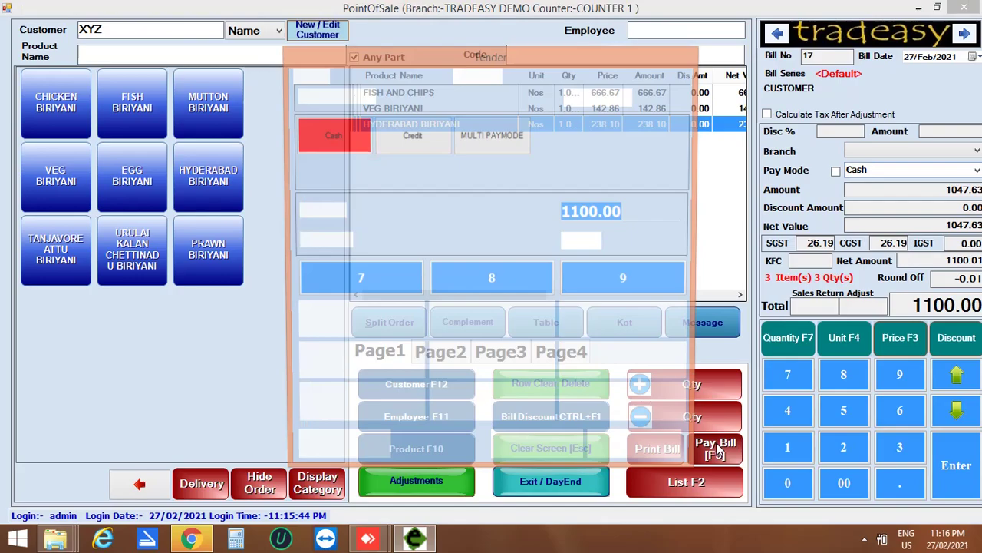
pyautogui.click(550, 445)
pyautogui.click(307, 285)
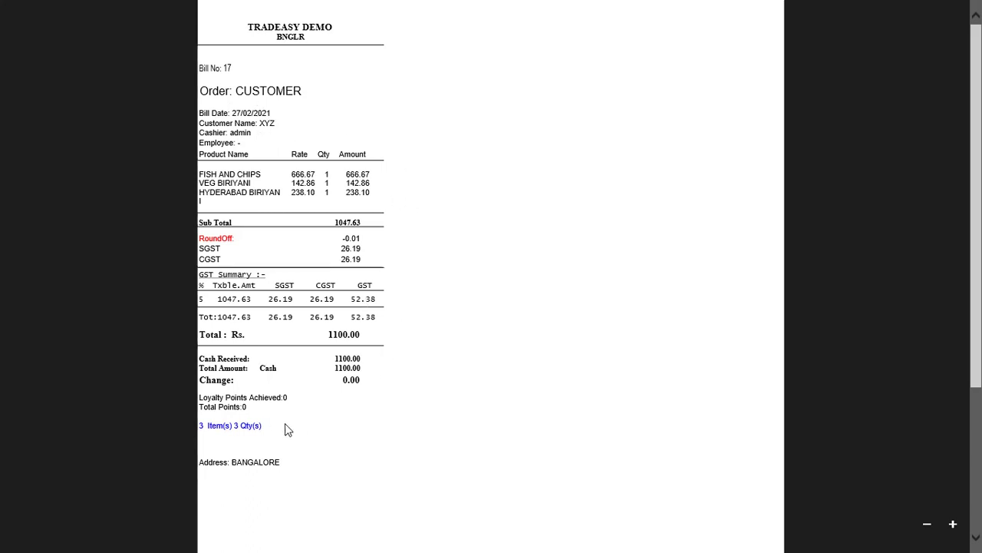
# - Bill ABC for Chilyy Chicken and Chicken Biriyani on credit, 300.00, without printing
pyautogui.click(968, 6)
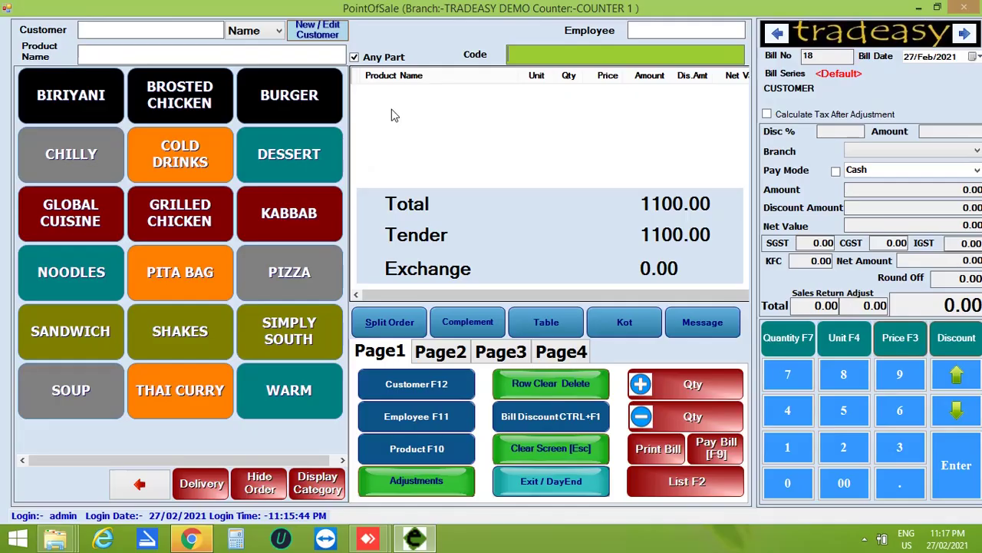
pyautogui.write('a')
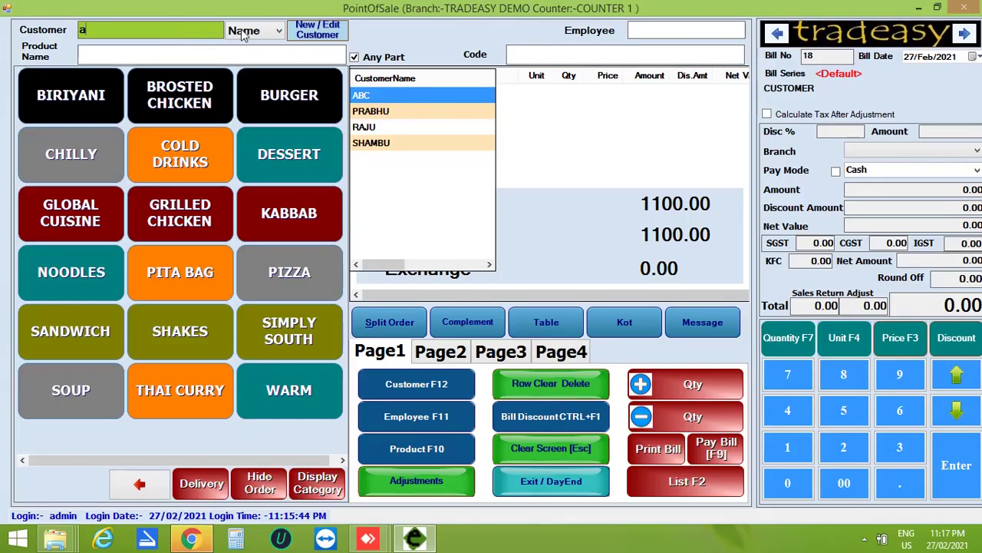
pyautogui.click(399, 89)
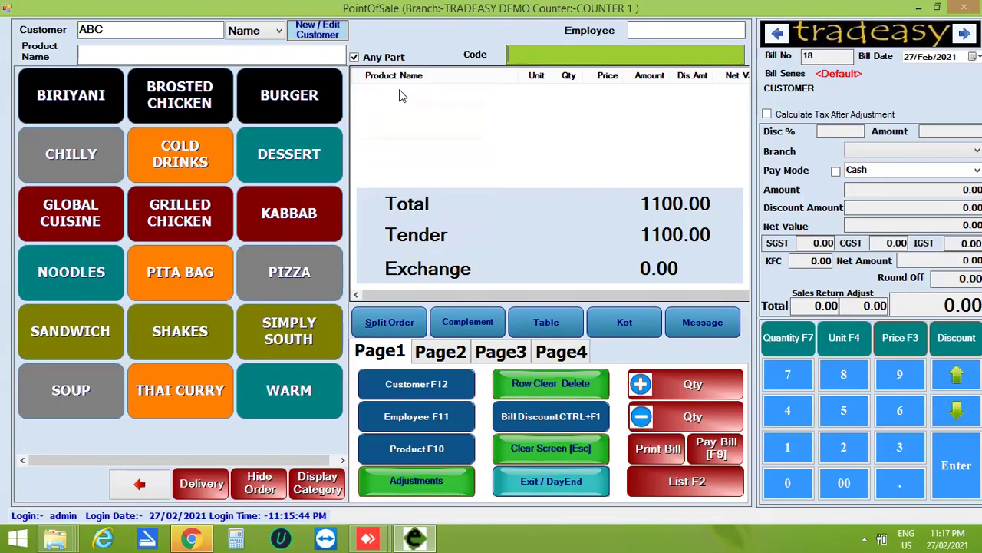
pyautogui.click(71, 154)
pyautogui.click(71, 109)
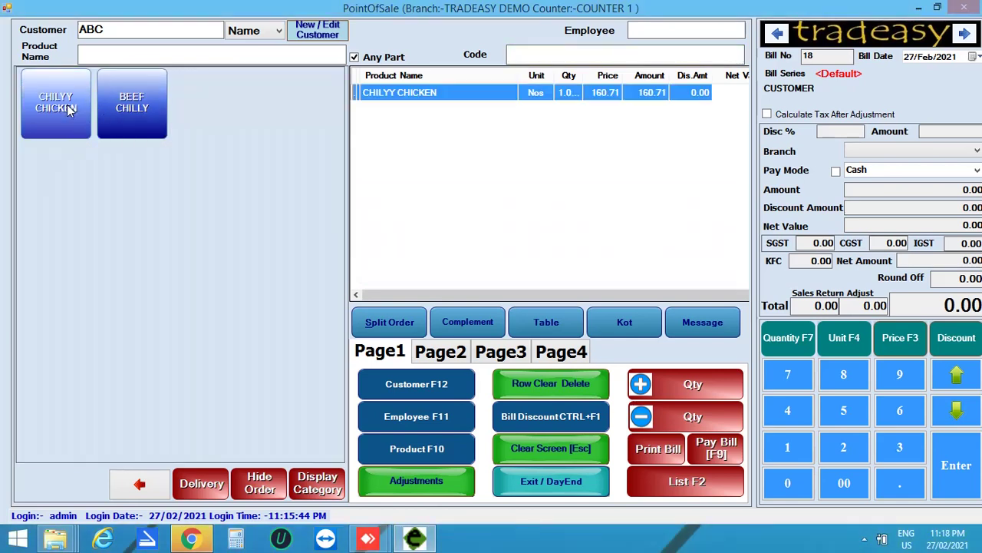
pyautogui.click(71, 95)
pyautogui.click(909, 169)
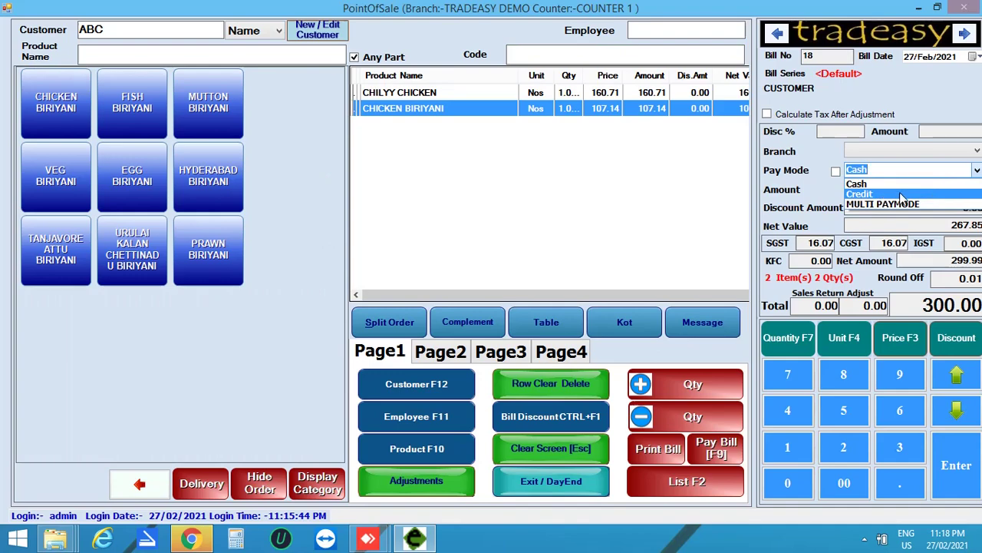
pyautogui.click(880, 195)
pyautogui.click(716, 447)
pyautogui.click(520, 452)
pyautogui.click(668, 284)
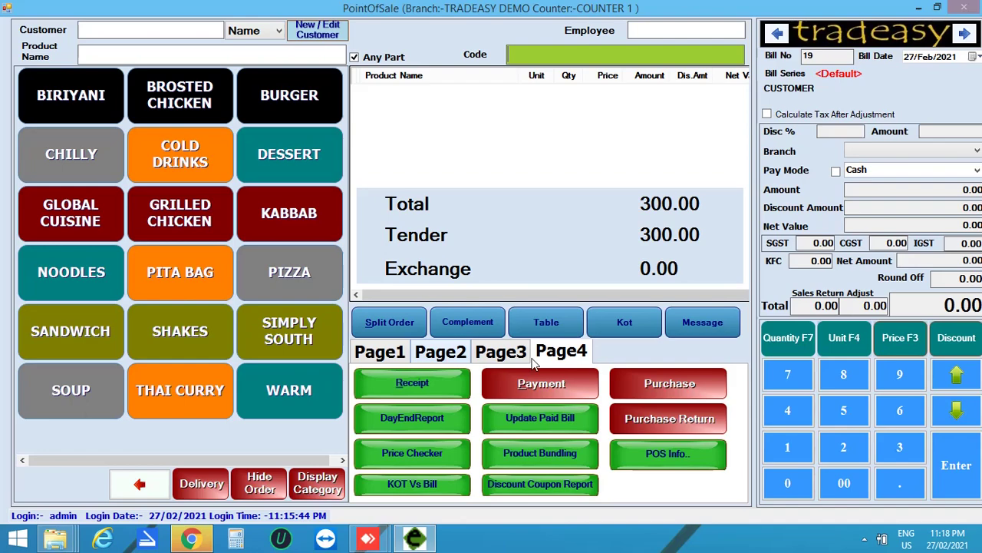
# - Start a payment voucher debiting Electricity Charges 2000.00
pyautogui.click(547, 383)
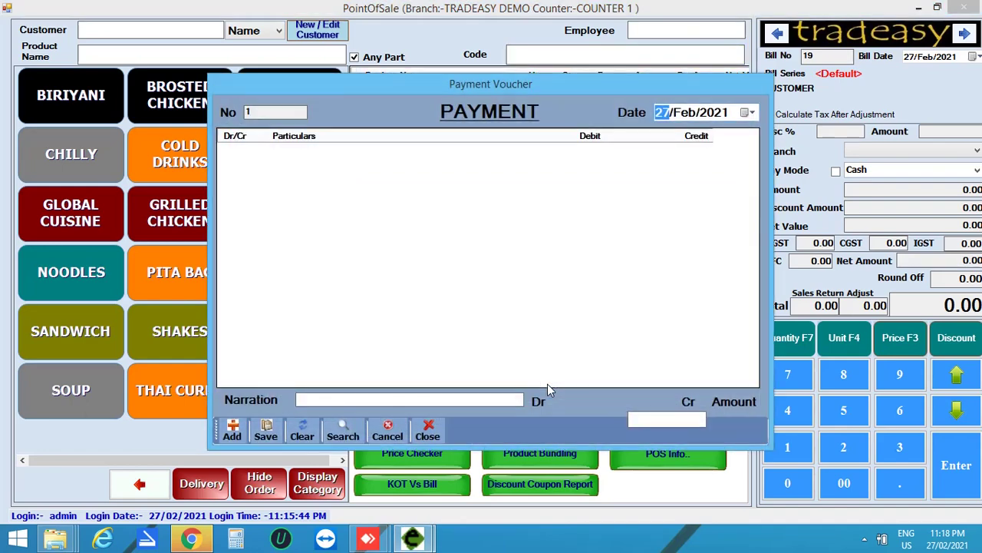
pyautogui.click(229, 435)
pyautogui.write('el')
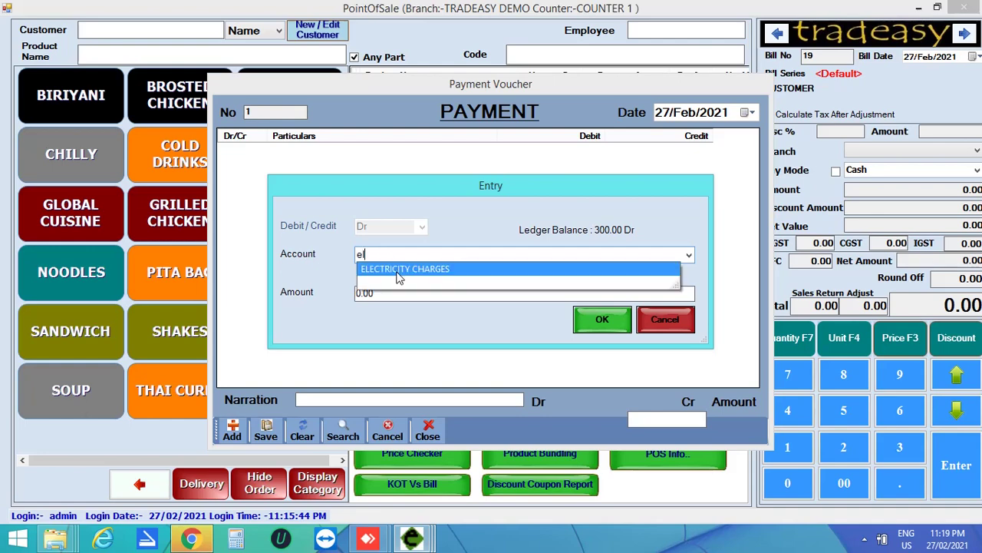
pyautogui.click(398, 270)
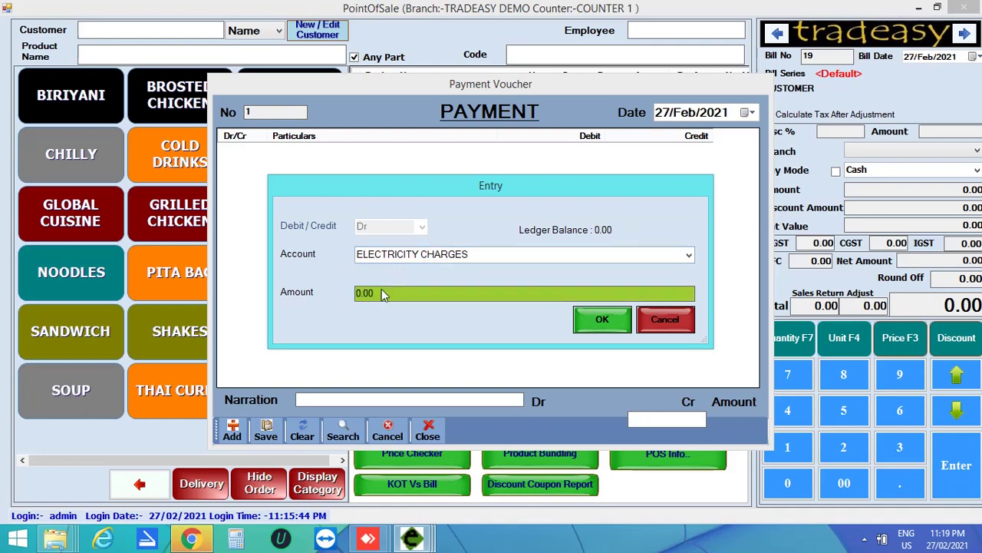
pyautogui.write('20')
pyautogui.click(603, 322)
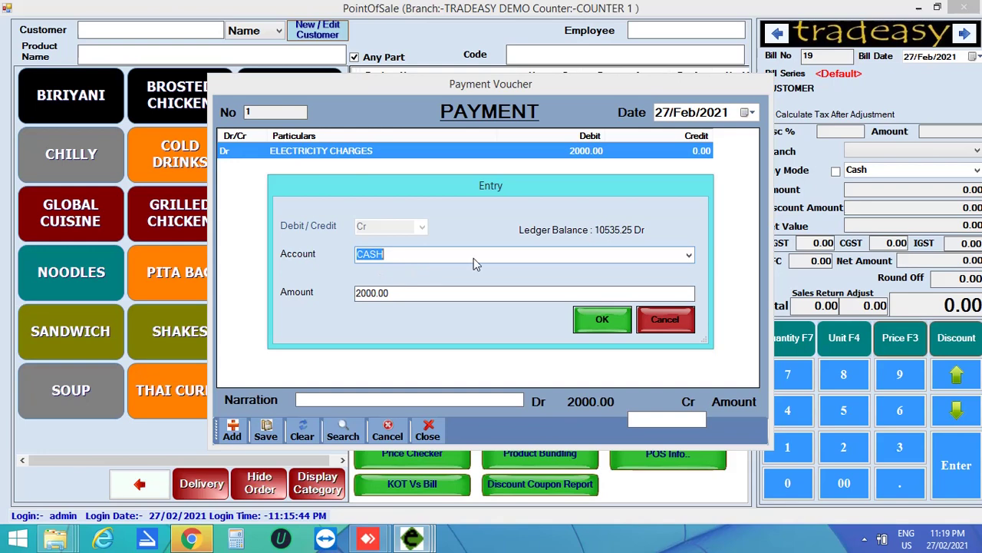
# - Credit Cash 2000.00, save the voucher and return to billing
pyautogui.click(604, 321)
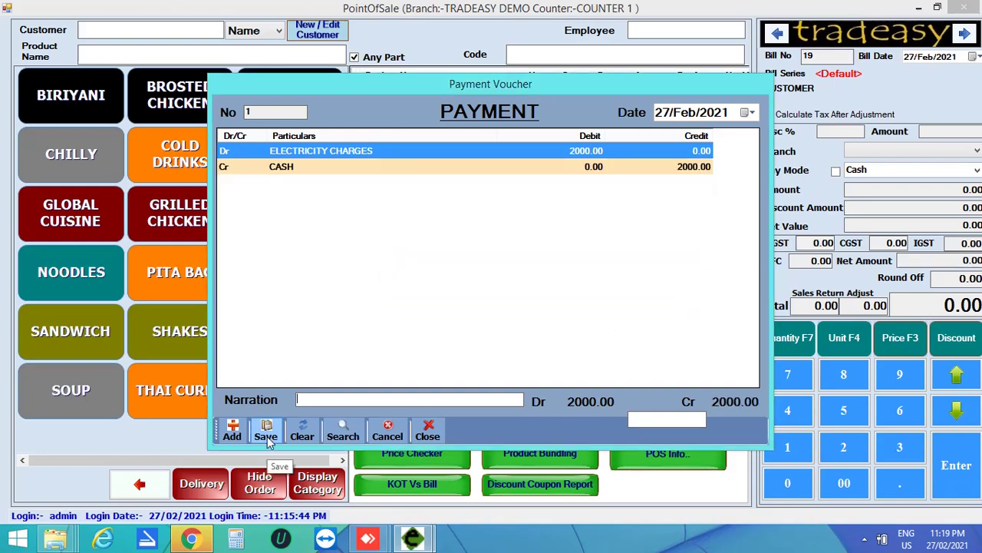
pyautogui.click(270, 431)
pyautogui.click(515, 321)
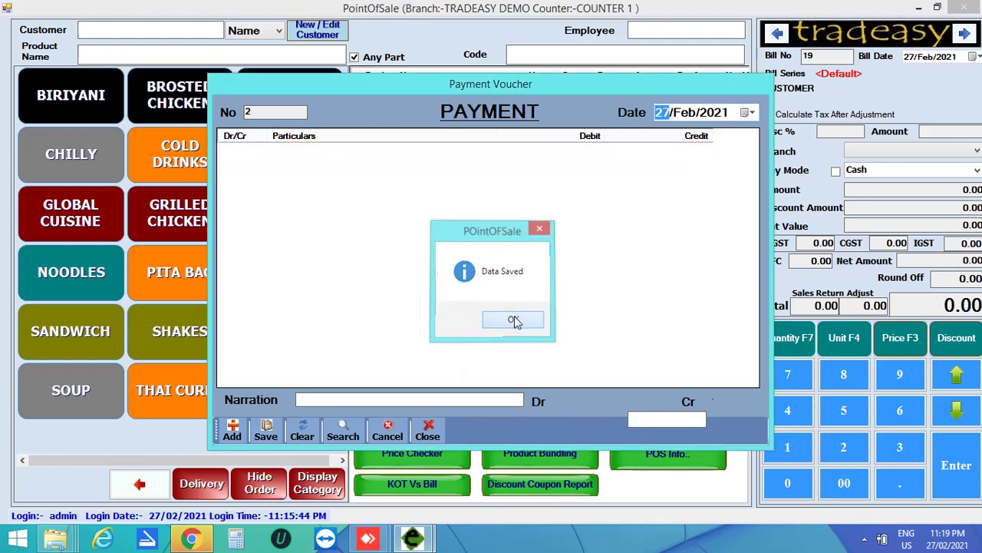
pyautogui.click(429, 433)
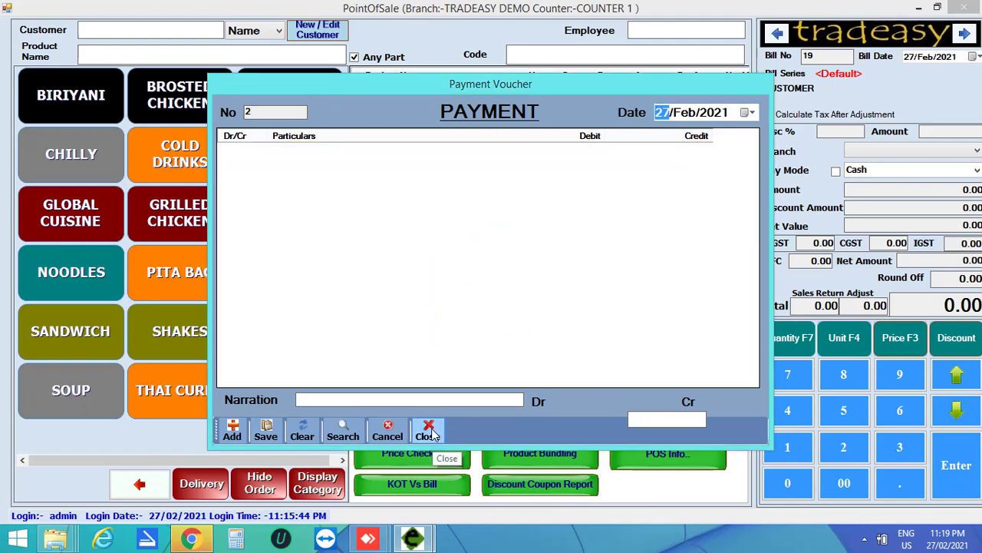
pyautogui.click(401, 361)
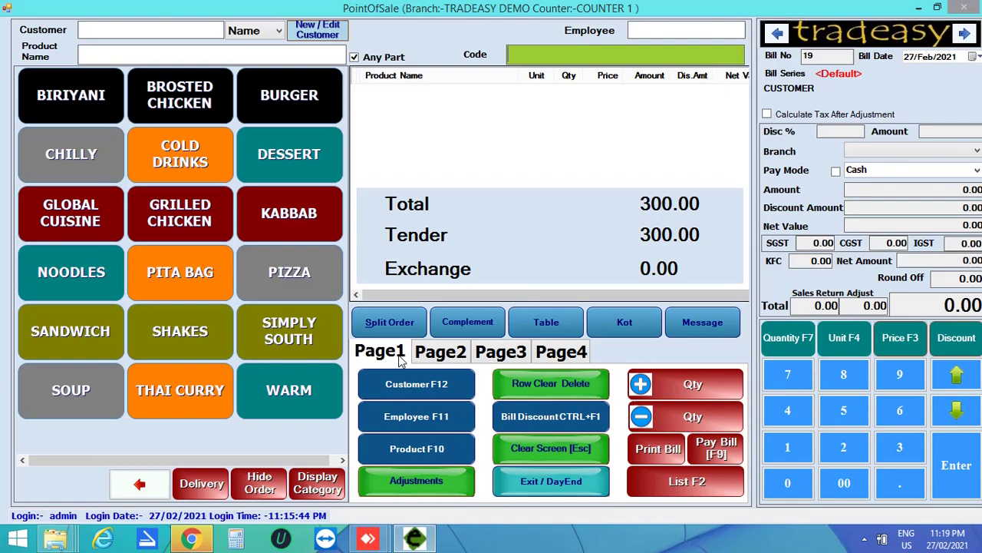
# - Confirm the day-end process and enter 3000 as closing cash
pyautogui.click(542, 483)
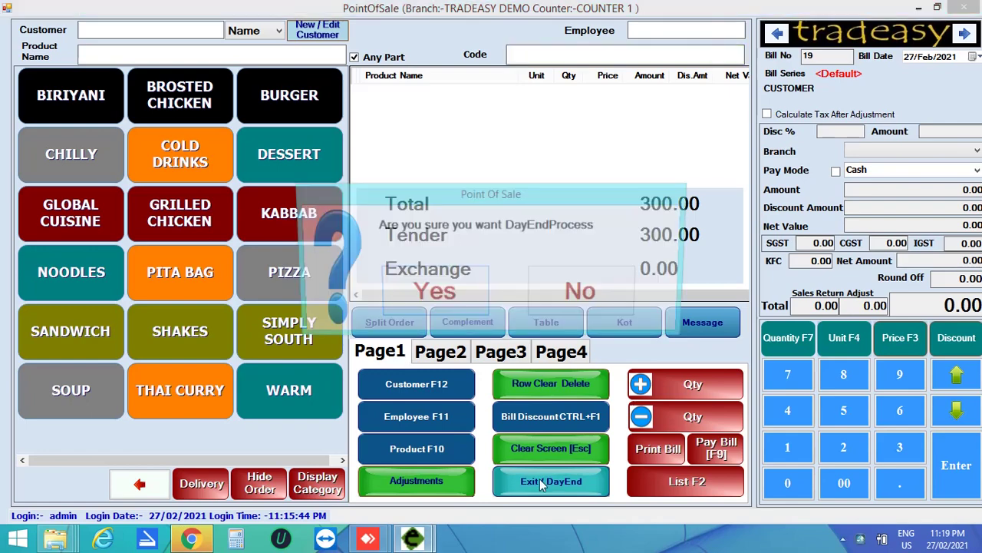
pyautogui.click(433, 296)
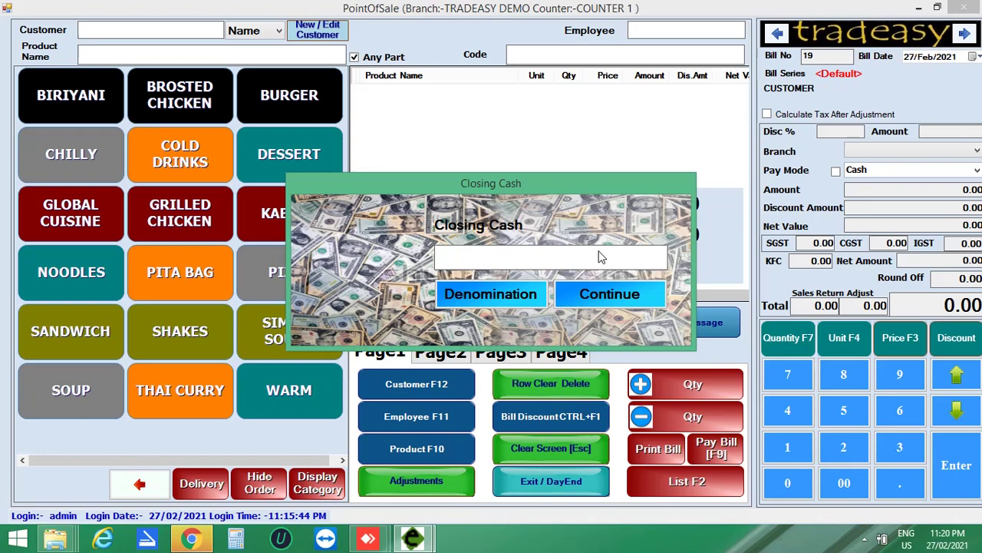
pyautogui.write('3')
pyautogui.write('00')
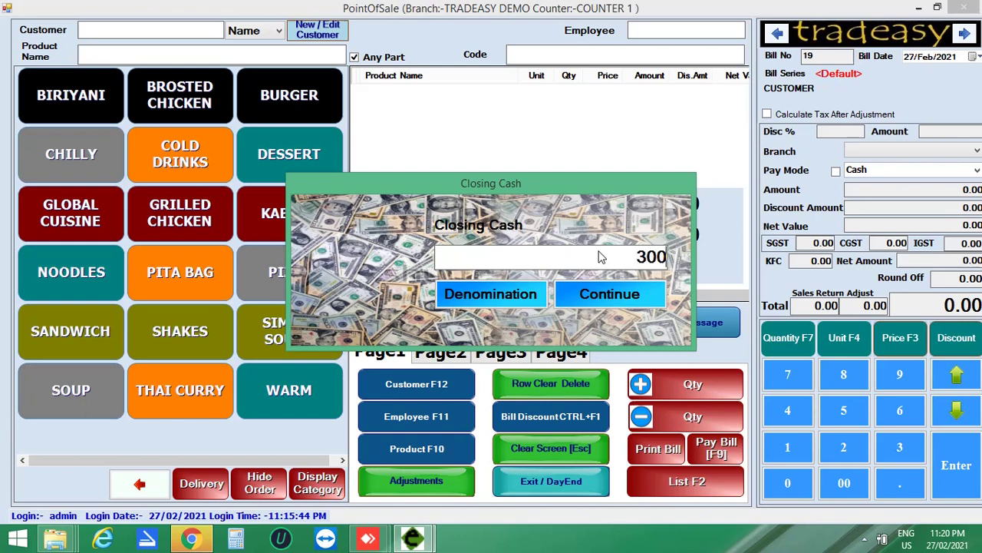
pyautogui.write('0')
# - Accept the 3000.00 closing cash and generate the day-end Z report for counter 1
pyautogui.click(610, 294)
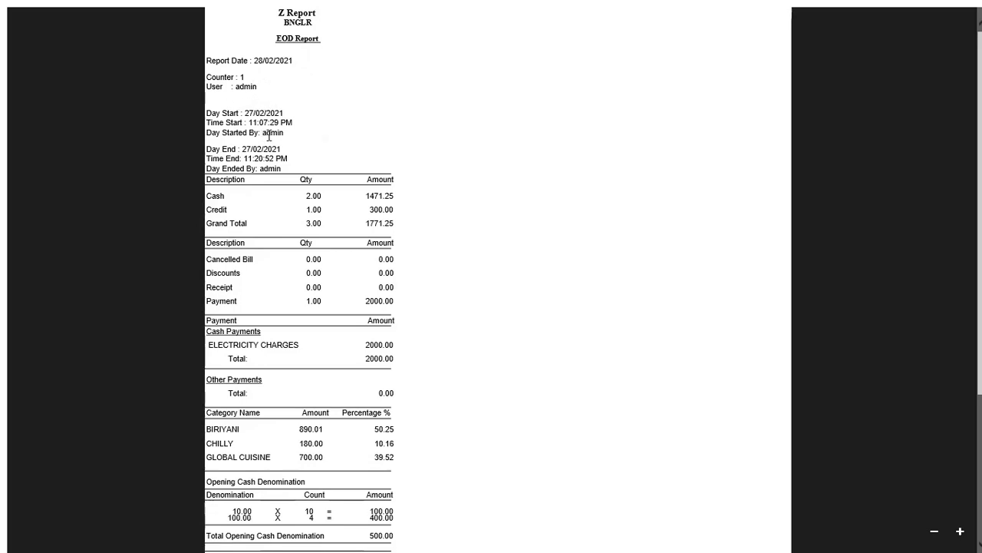
# - Review the Z report, highlighting the day's users, cash sales 1471.25, grand total 1771.25 and 400.00
pyautogui.moveTo(262, 133); pyautogui.dragTo(293, 133)
pyautogui.moveTo(259, 169); pyautogui.dragTo(287, 169)
pyautogui.click(359, 148)
pyautogui.moveTo(366, 196)
pyautogui.mouseDown()
pyautogui.moveTo(407, 198)
pyautogui.moveTo(401, 209)
pyautogui.mouseUp()
pyautogui.moveTo(366, 223); pyautogui.dragTo(407, 223)
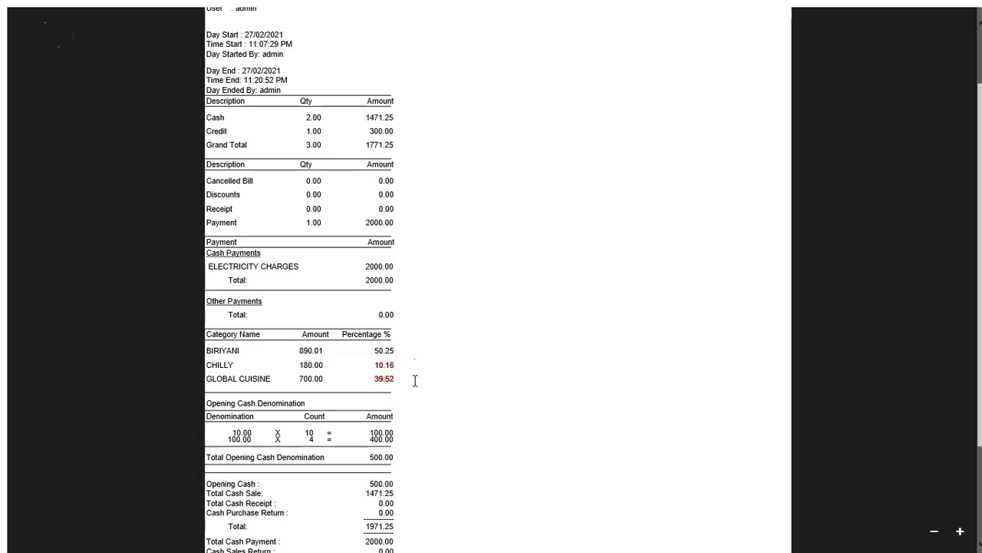
pyautogui.click(390, 428)
pyautogui.moveTo(368, 435); pyautogui.dragTo(403, 440)
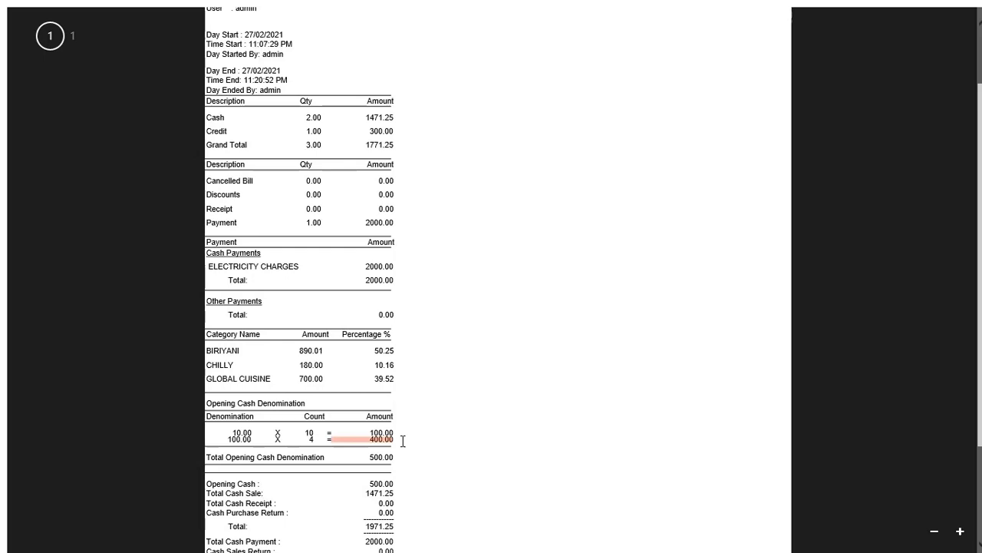
pyautogui.click(402, 439)
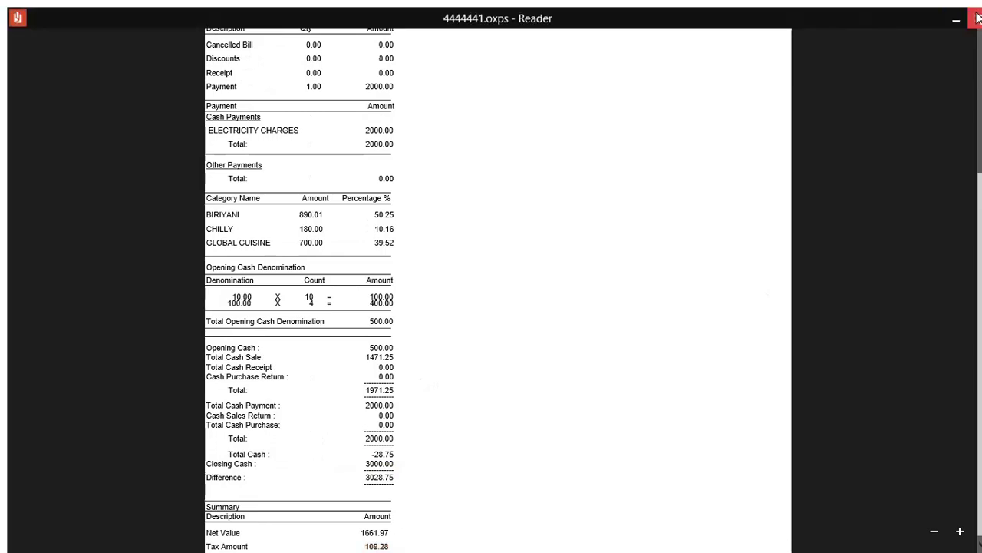
# - Relaunch Tradeasy POS and log in as admin to TRADEASY DEMO on COUNTER 1, skipping opening cash
pyautogui.click(978, 18)
pyautogui.doubleClick(28, 92)
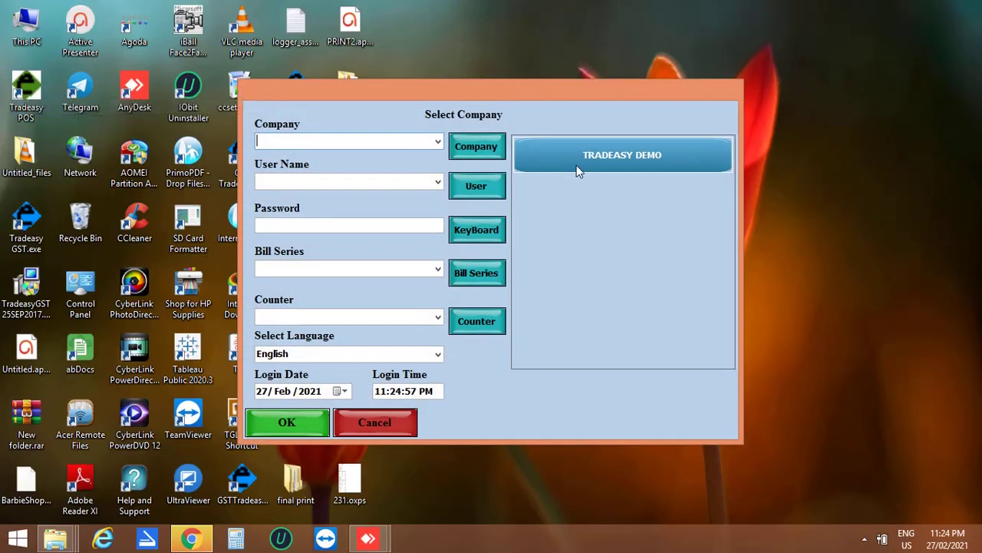
pyautogui.click(587, 156)
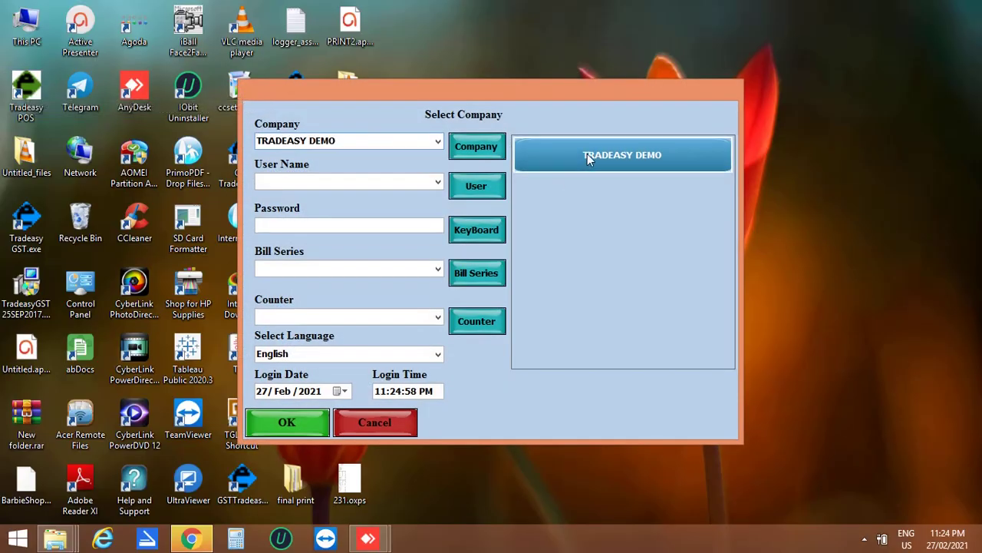
pyautogui.click(590, 156)
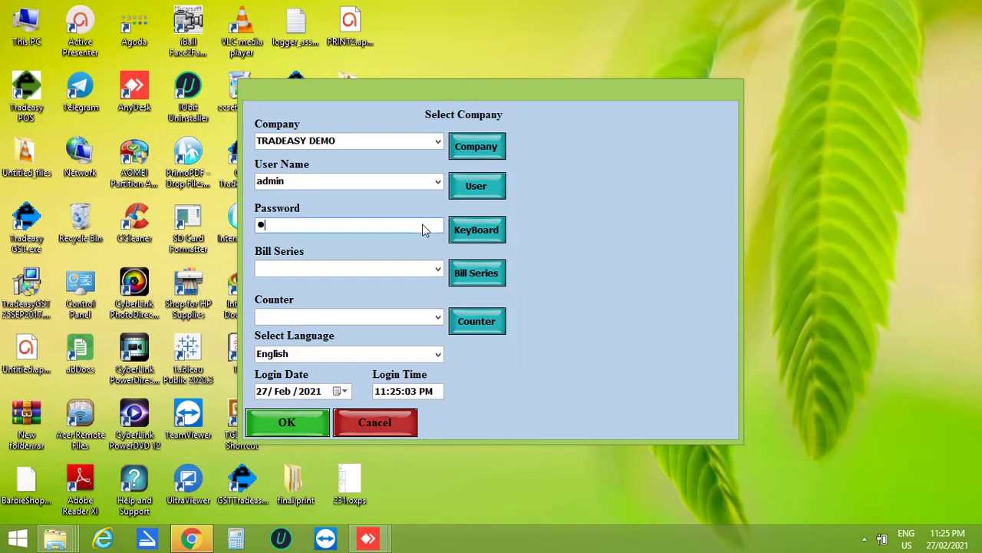
pyautogui.press('Return')
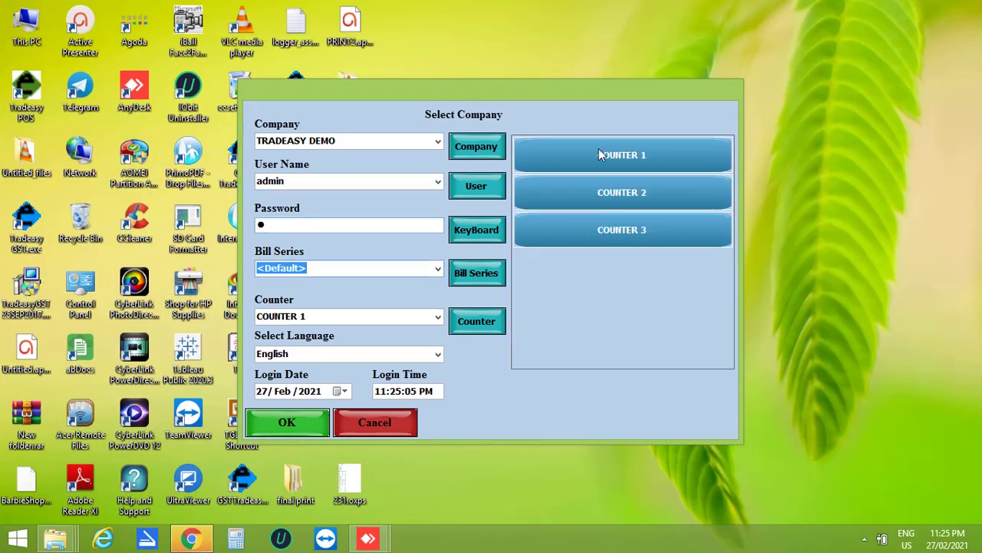
pyautogui.click(600, 153)
pyautogui.click(303, 418)
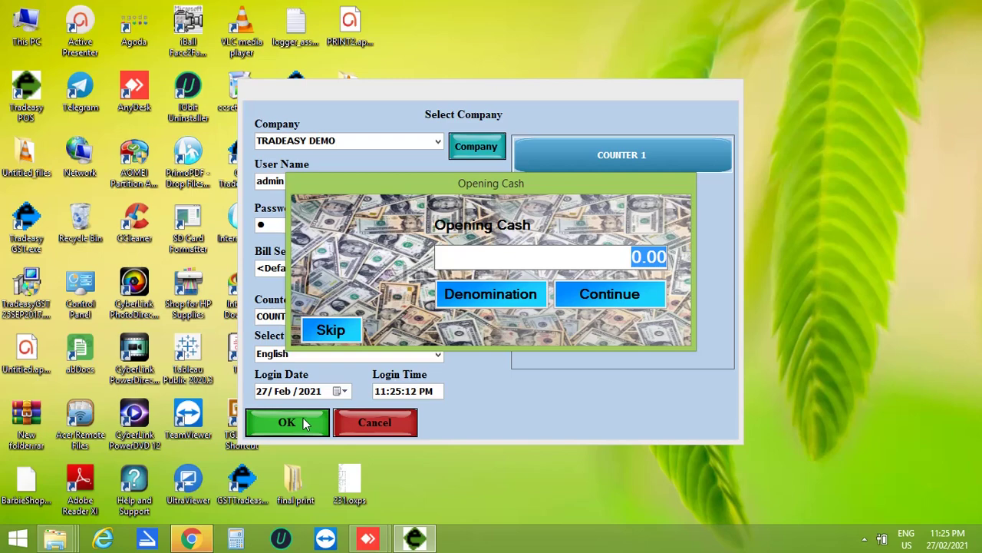
pyautogui.click(337, 337)
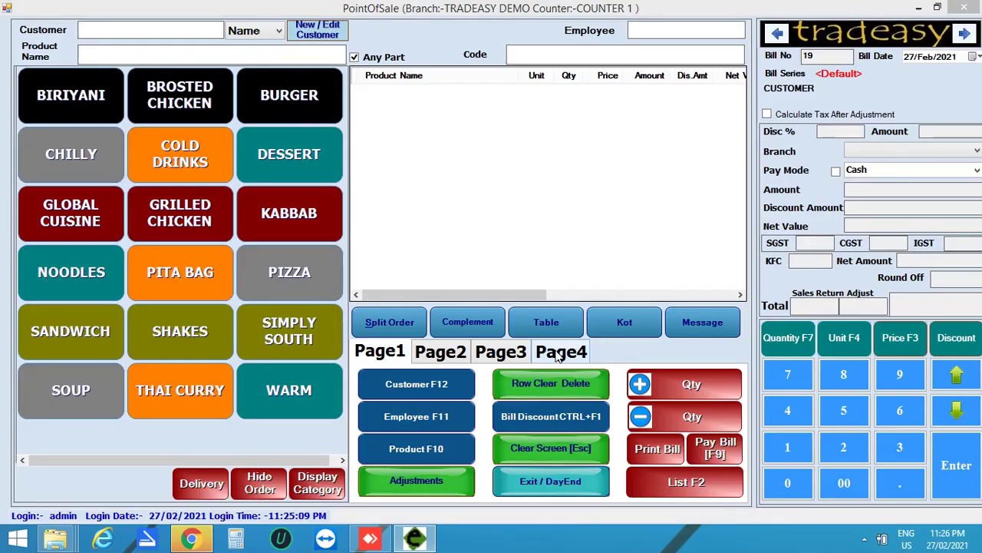
# - View COUNTER 1's day-end history and the 27/02/2021 11:20:52 PM Z report, then close both
pyautogui.click(558, 354)
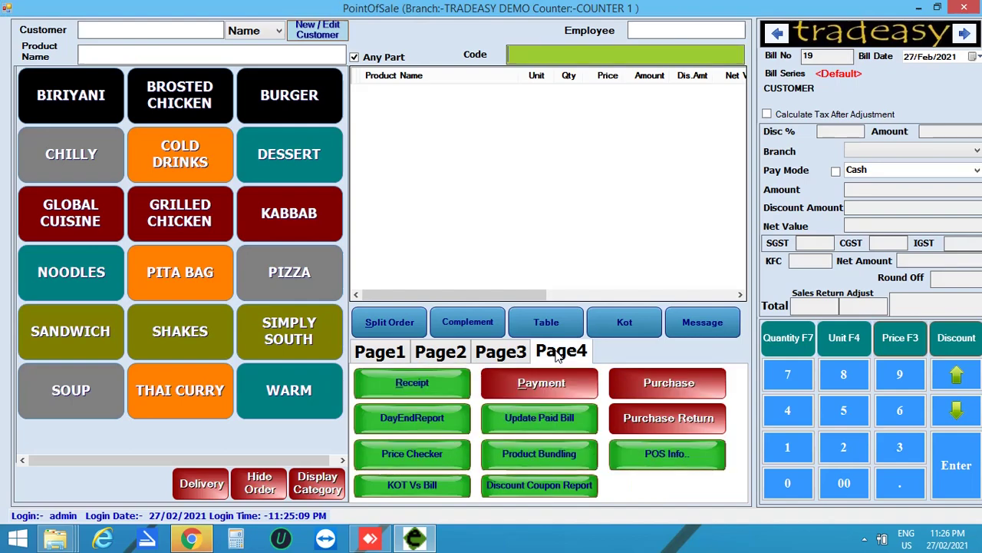
pyautogui.click(415, 416)
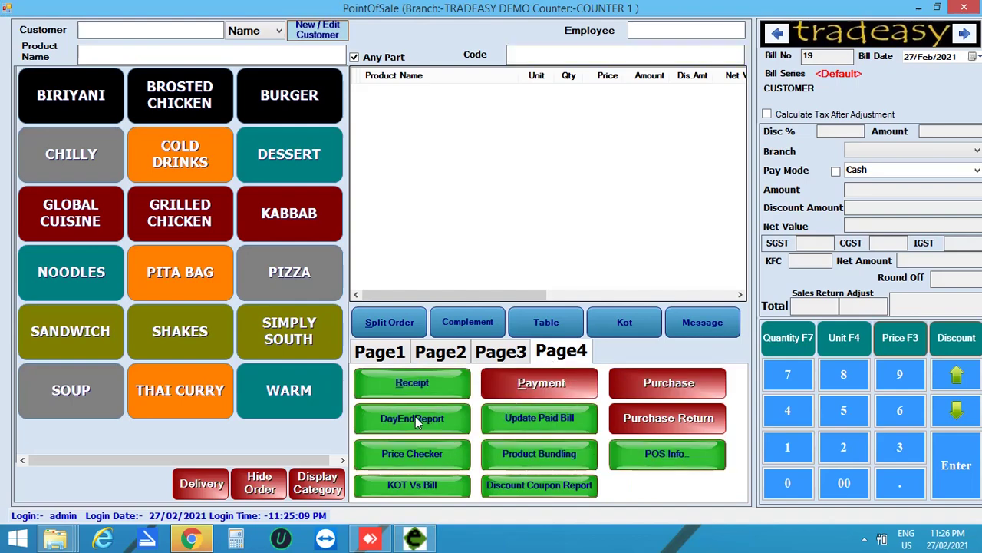
pyautogui.click(369, 139)
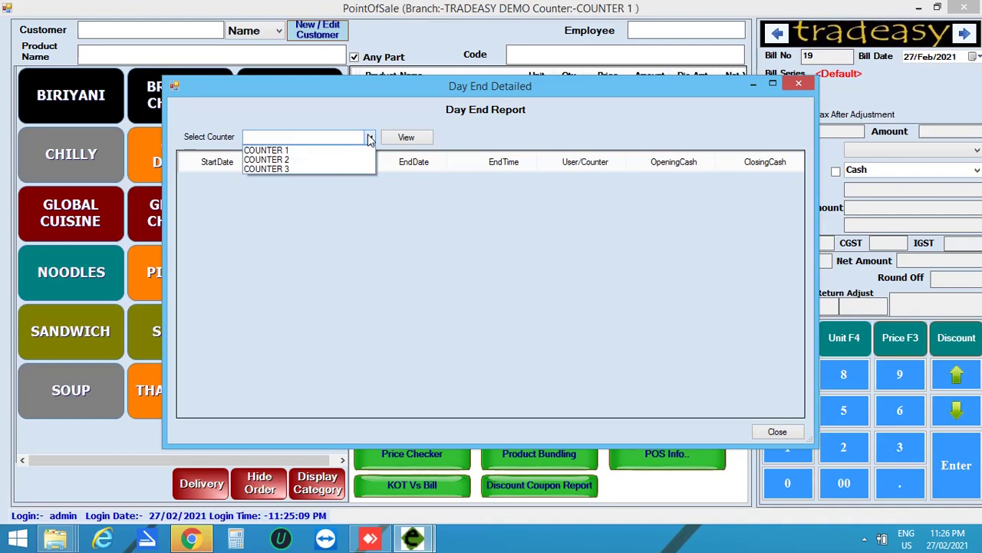
pyautogui.click(297, 151)
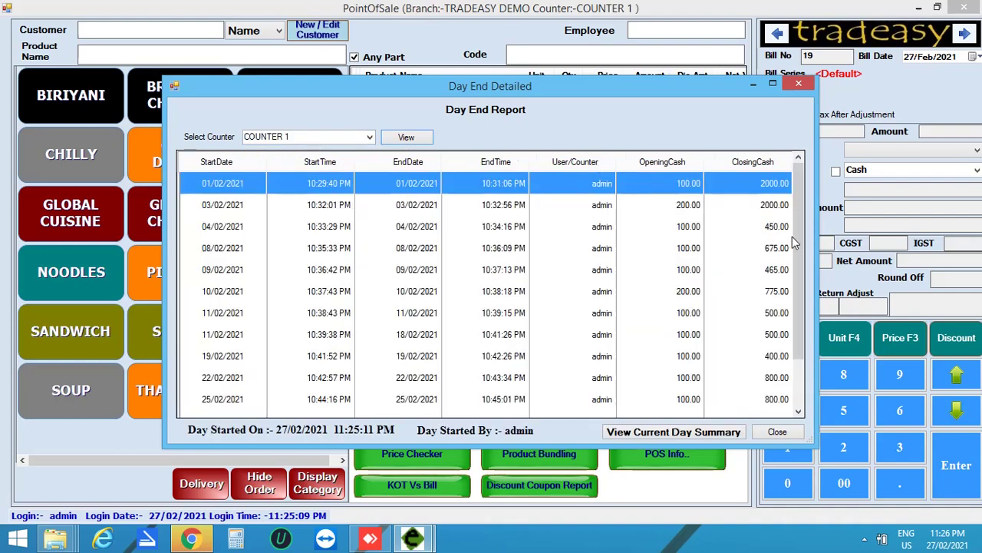
pyautogui.moveTo(795, 239); pyautogui.dragTo(799, 326)
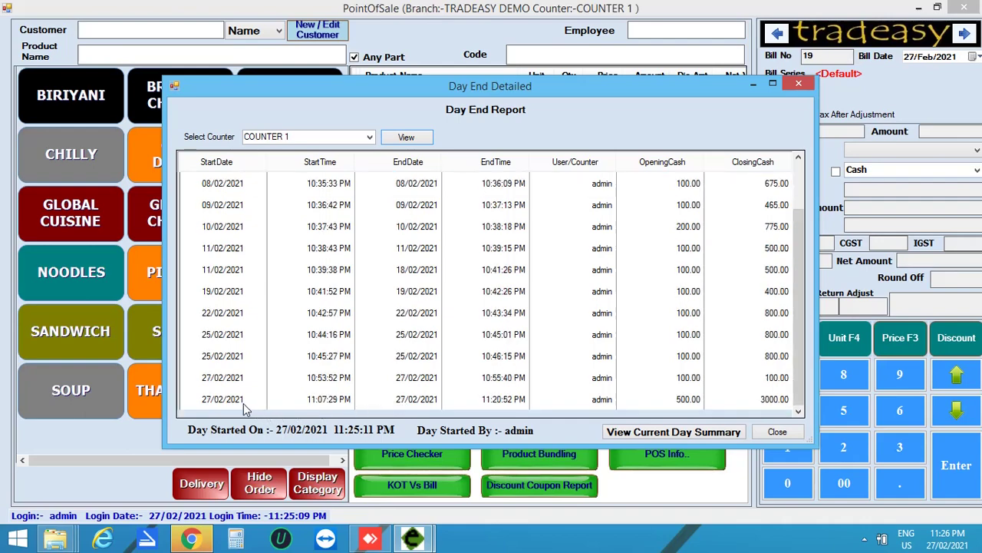
pyautogui.click(488, 404)
pyautogui.doubleClick(488, 399)
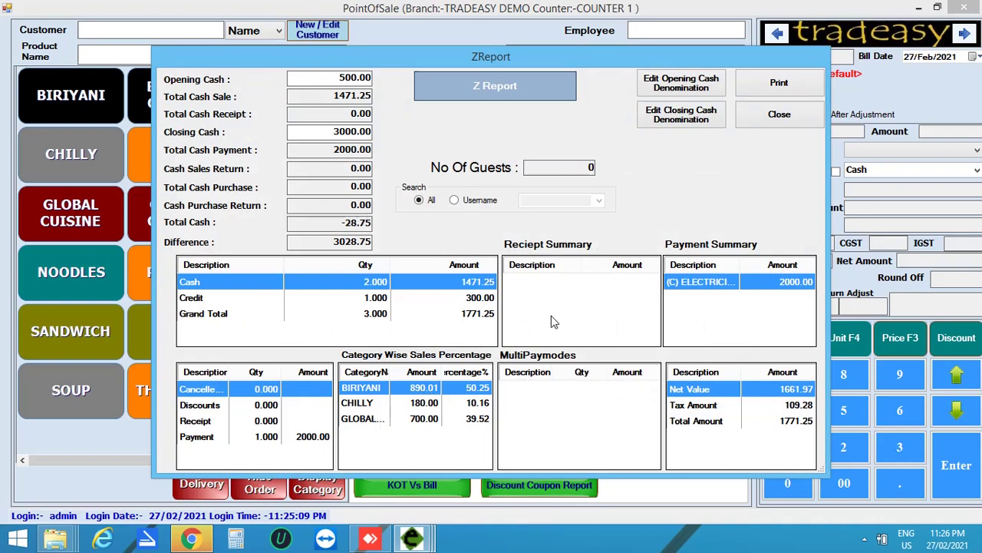
pyautogui.click(779, 114)
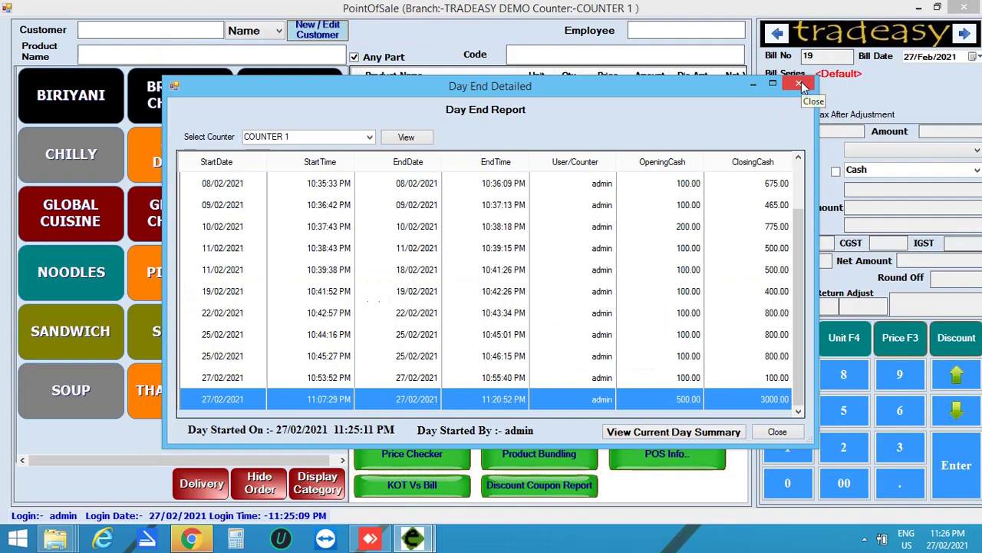
pyautogui.click(800, 85)
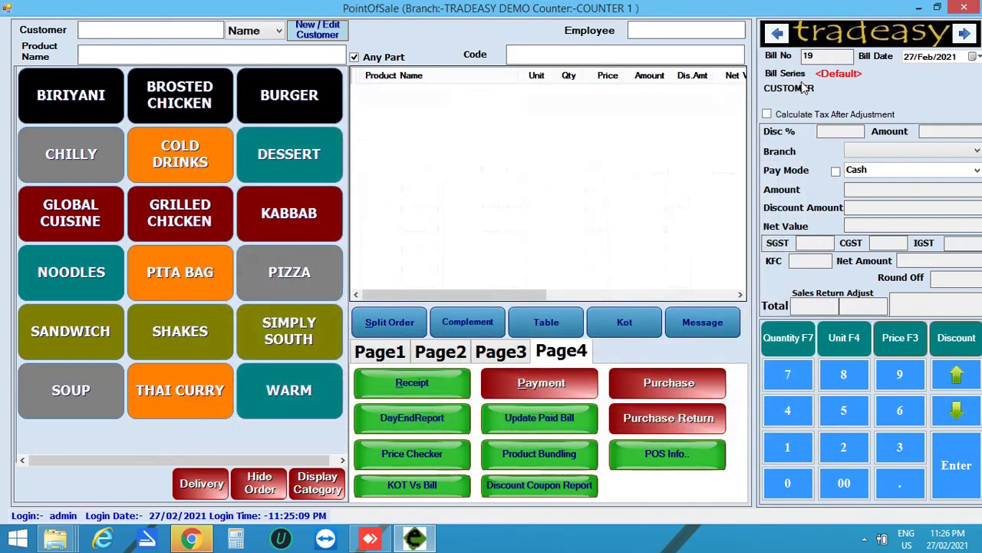
# - Enable Login date in transactions on the ButtonsSize settings tab and apply the change
pyautogui.click(441, 351)
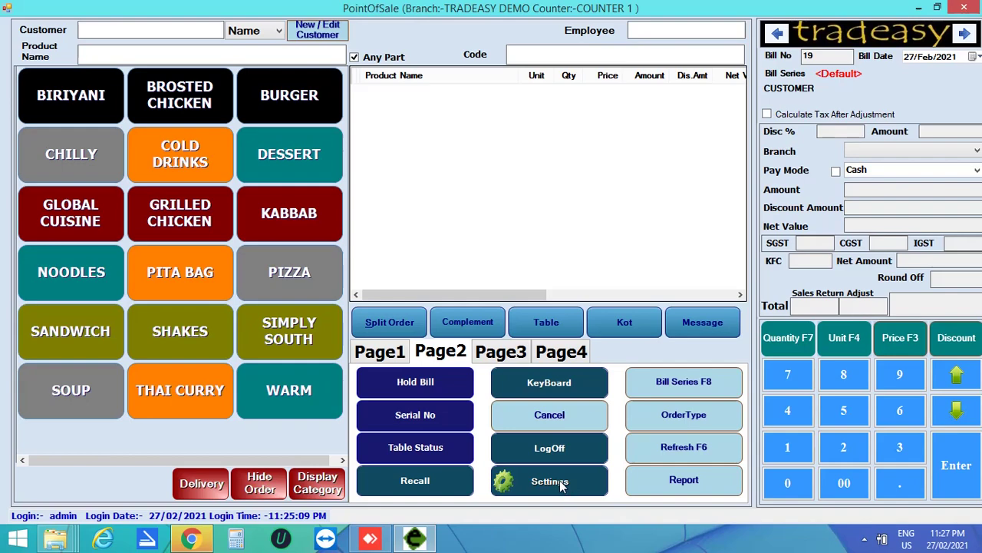
pyautogui.click(558, 478)
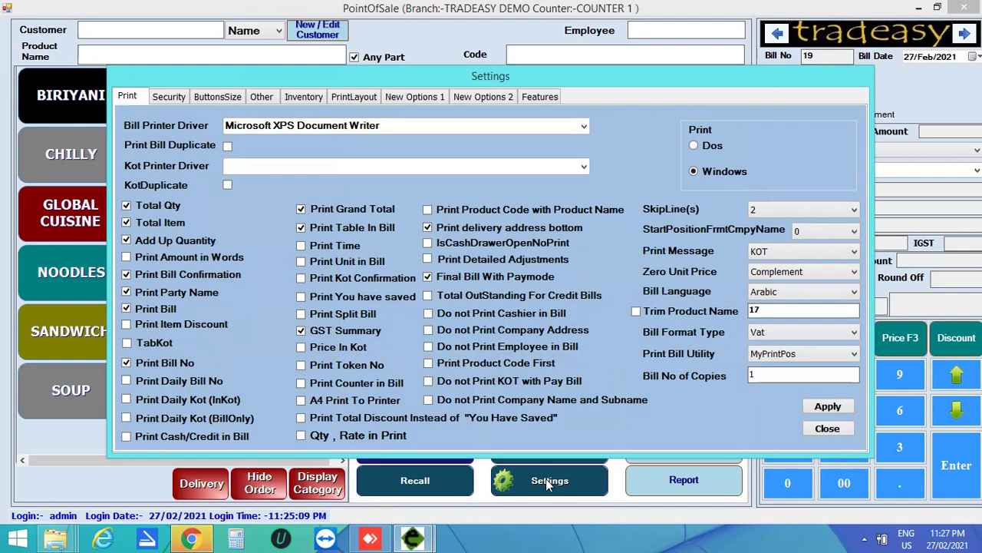
pyautogui.click(231, 100)
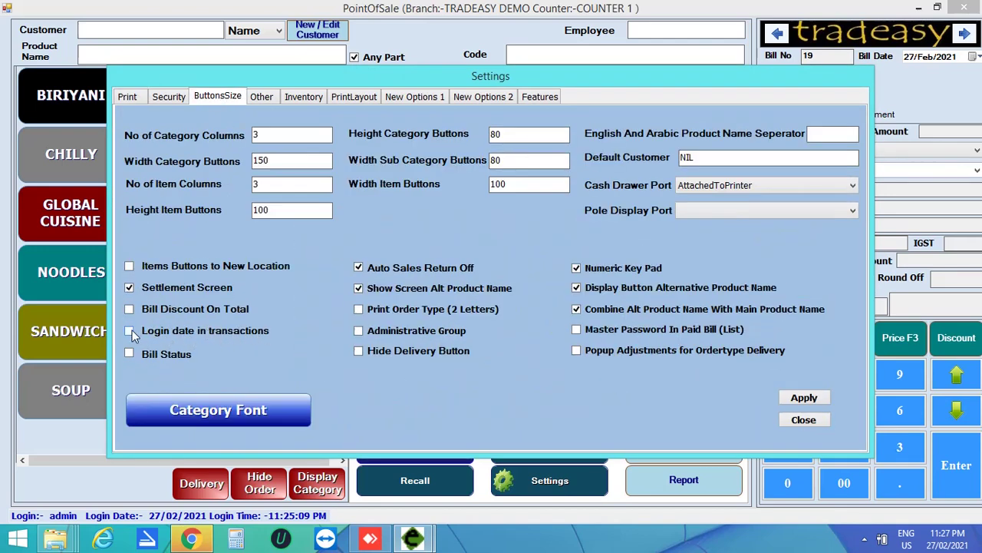
pyautogui.click(131, 330)
pyautogui.click(814, 399)
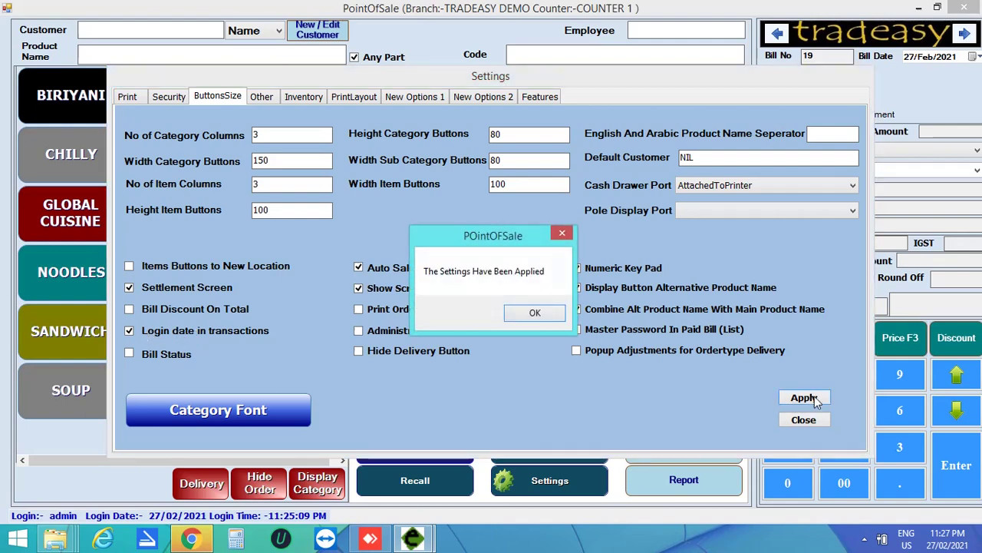
pyautogui.click(556, 318)
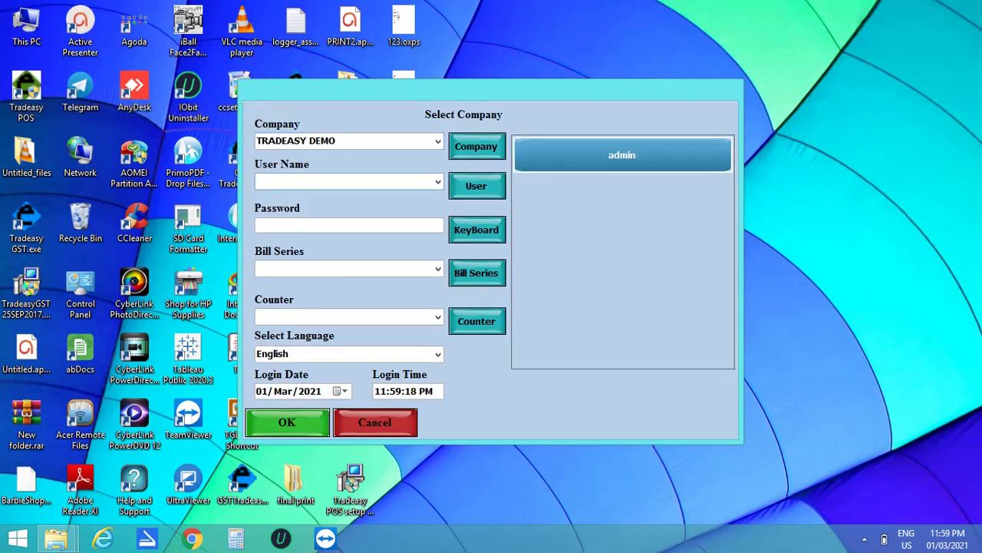
# - Log in as admin with the password and start the day with 100 opening cash
pyautogui.write('1')
pyautogui.press('Return')
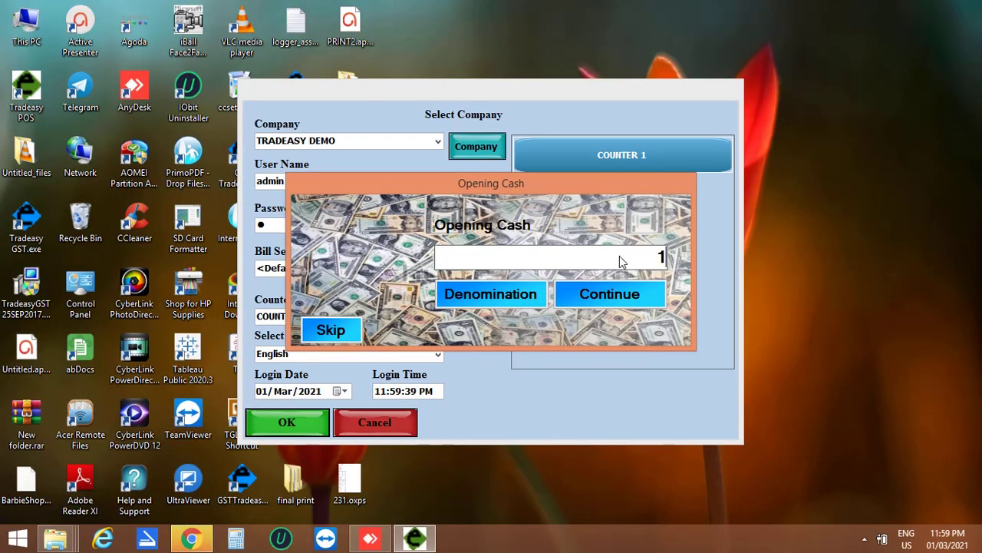
pyautogui.write('00')
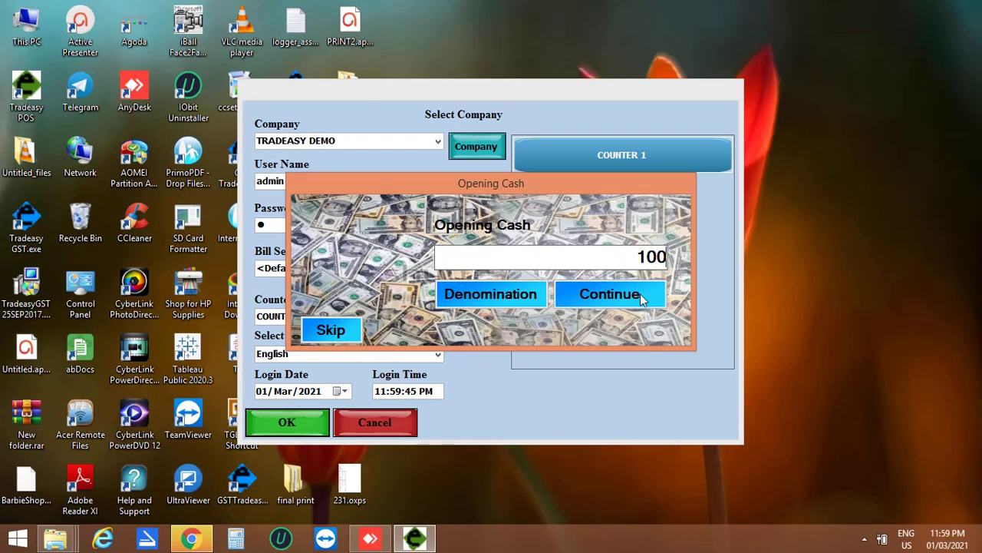
pyautogui.click(617, 298)
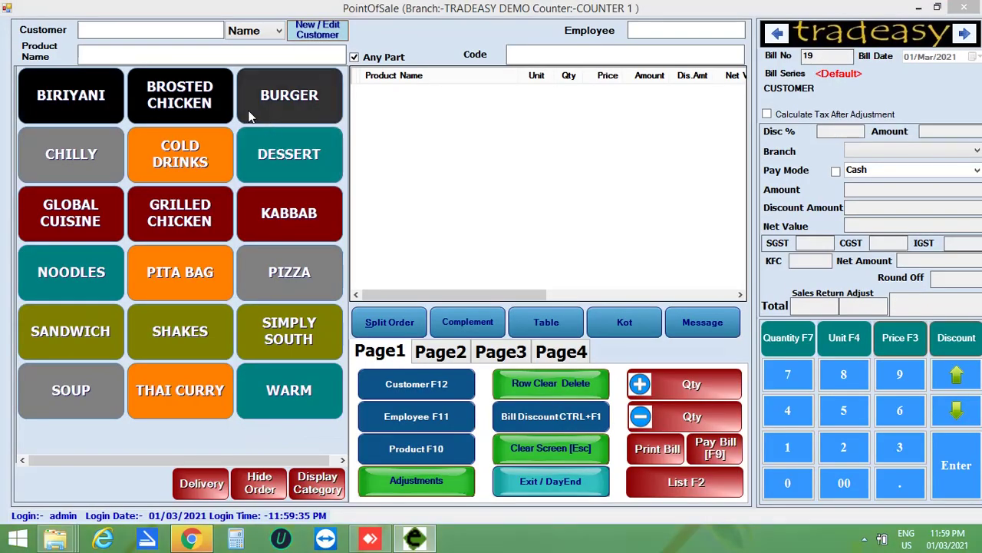
# - Set the customer on bill 19 to ABC
pyautogui.click(196, 99)
pyautogui.click(152, 32)
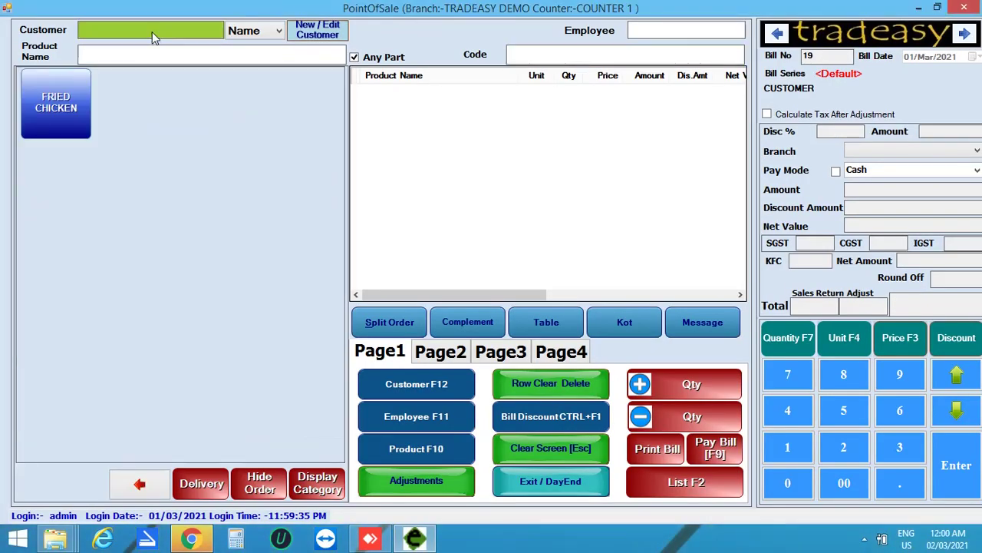
pyautogui.write('A')
pyautogui.press('Return')
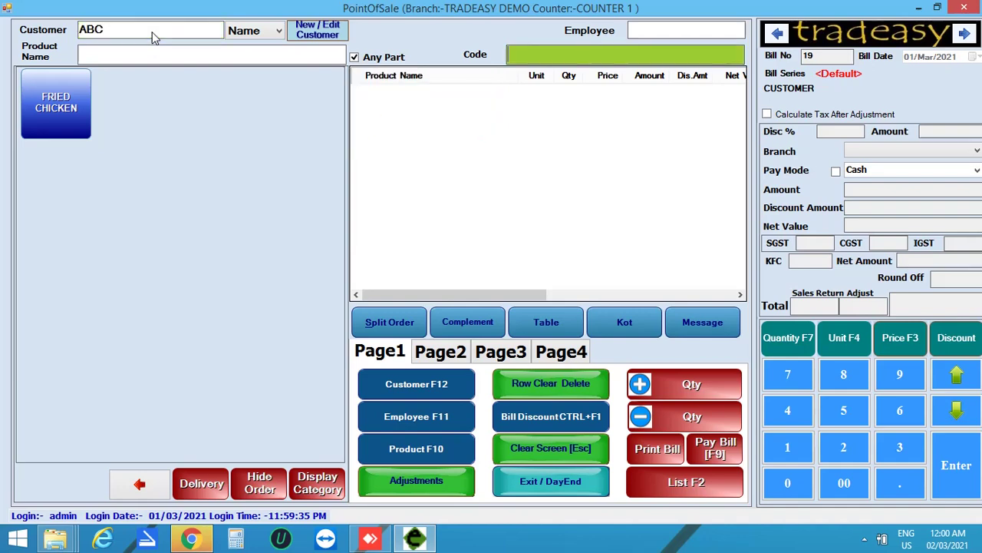
# - Add two FRIED CHICKEN and pay the 1998.00 bill in cash without printing
pyautogui.click(70, 108)
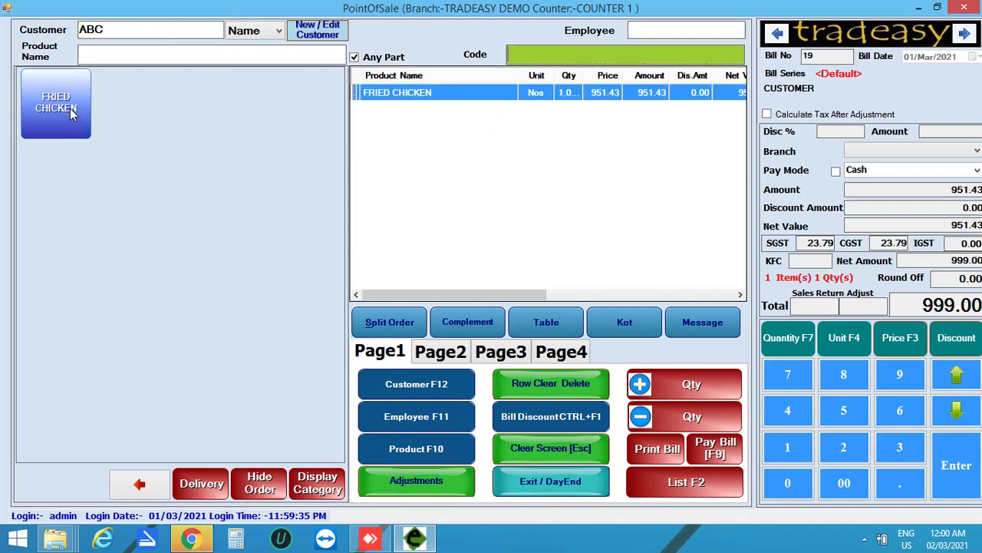
pyautogui.click(70, 108)
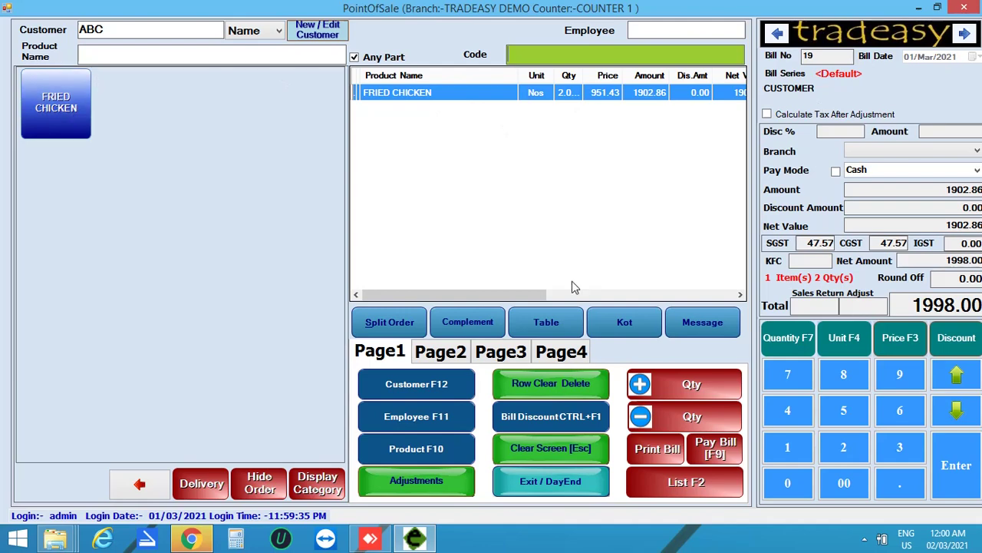
pyautogui.click(714, 452)
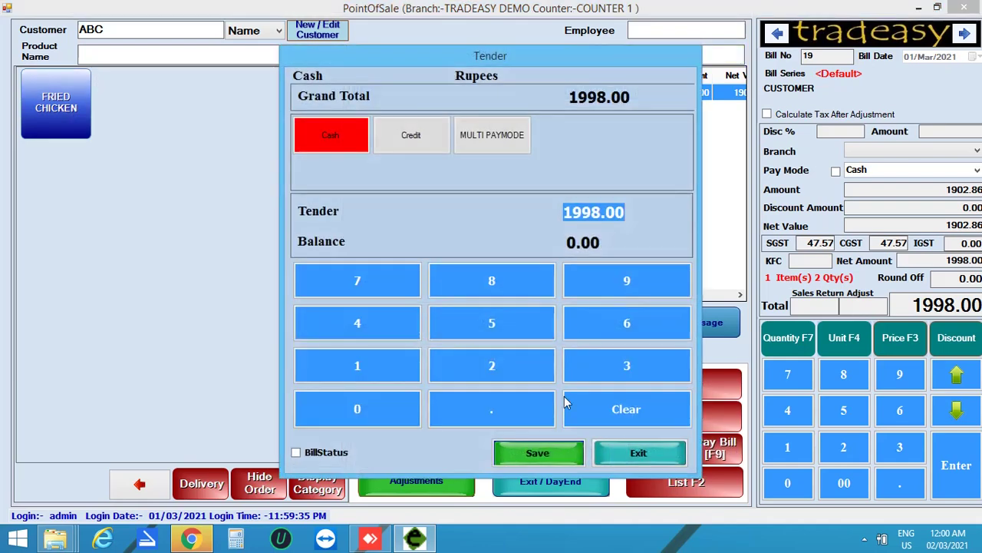
pyautogui.click(563, 453)
pyautogui.click(653, 285)
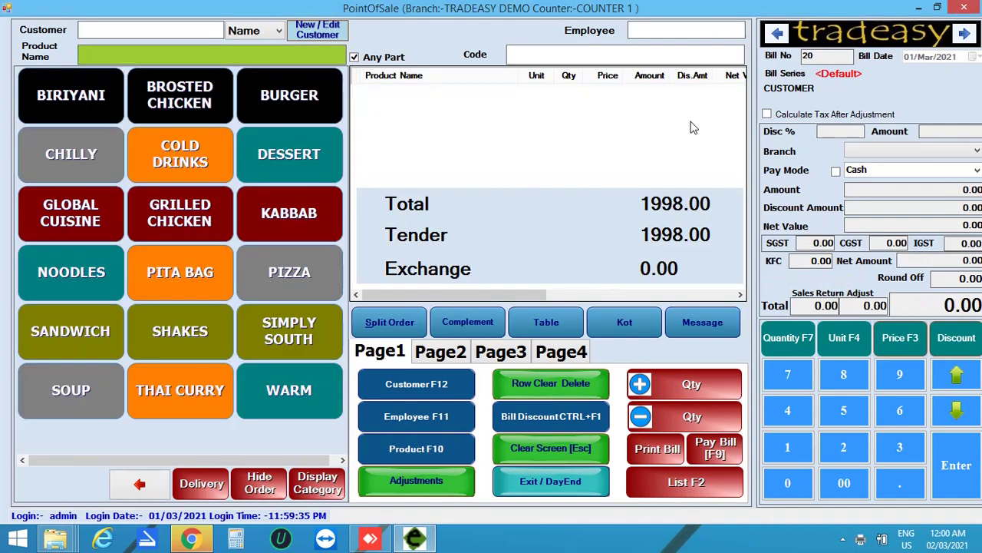